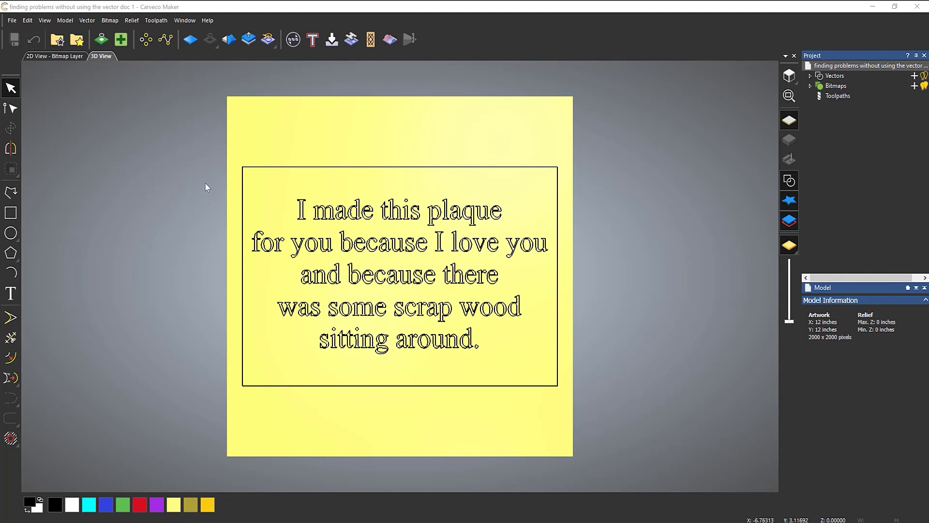
Step: Start a V-Bit Carving toolpath on all the plaque text with the wood V-Carving tool V-Bit 1.25 Inch 90 degree
{"action": "left_click_drag", "start_coordinate": [205, 184], "coordinate": [588, 359]}
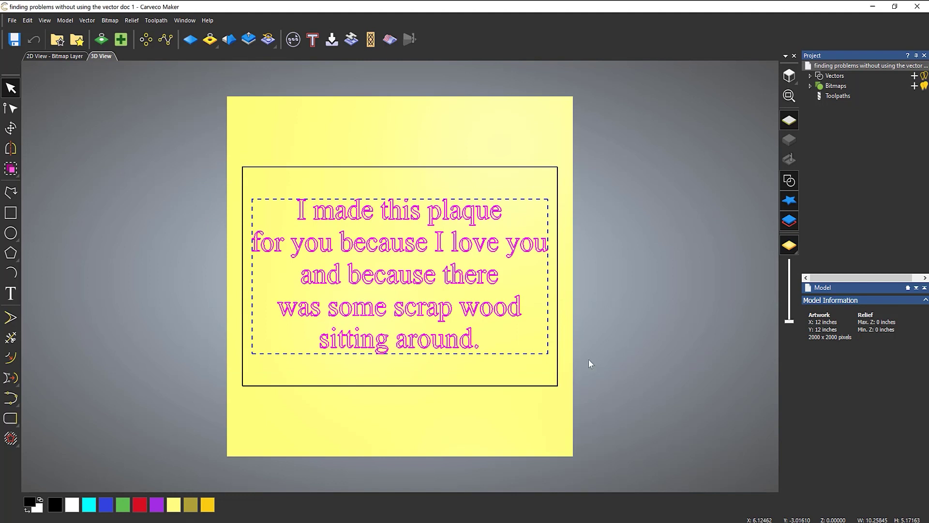
{"action": "left_click", "coordinate": [838, 97]}
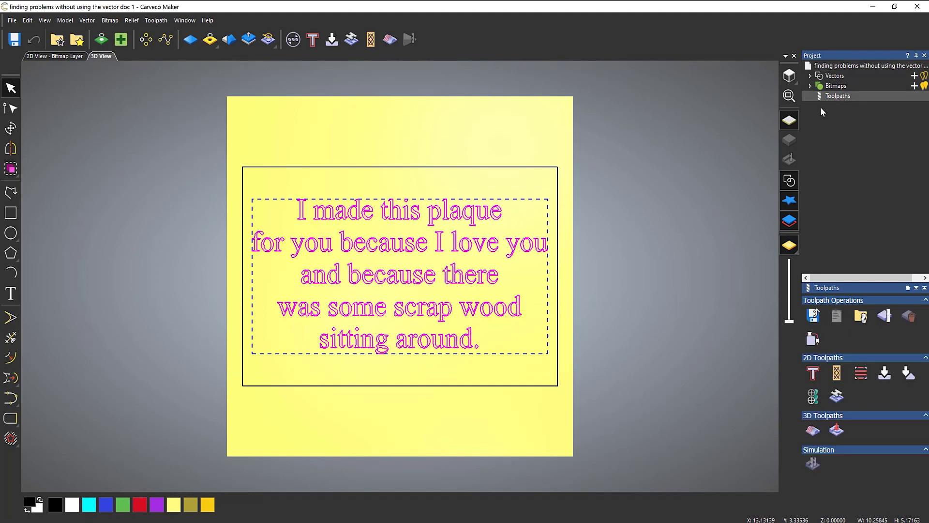
{"action": "left_click", "coordinate": [885, 375]}
{"action": "left_click", "coordinate": [682, 219]}
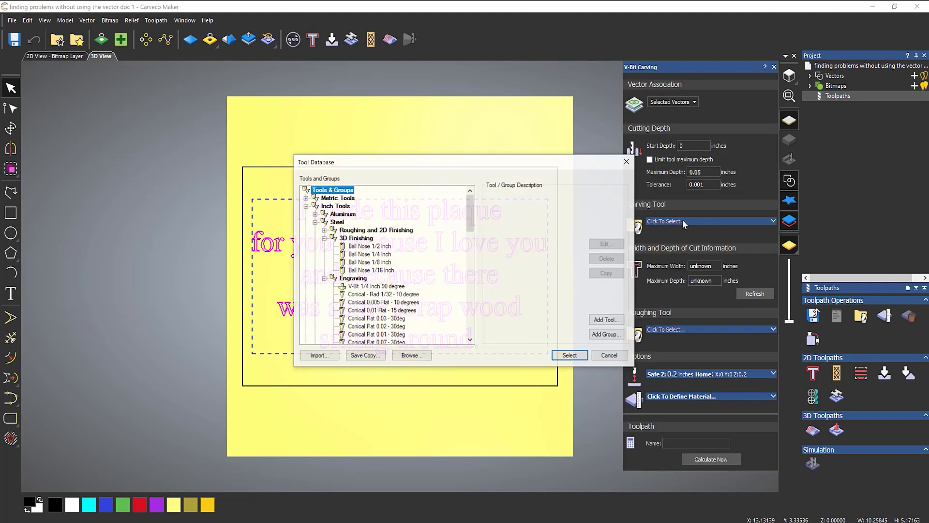
{"action": "scroll", "coordinate": [474, 226], "scroll_direction": "down", "scroll_amount": 2}
{"action": "scroll", "coordinate": [475, 226], "scroll_direction": "down", "scroll_amount": 5}
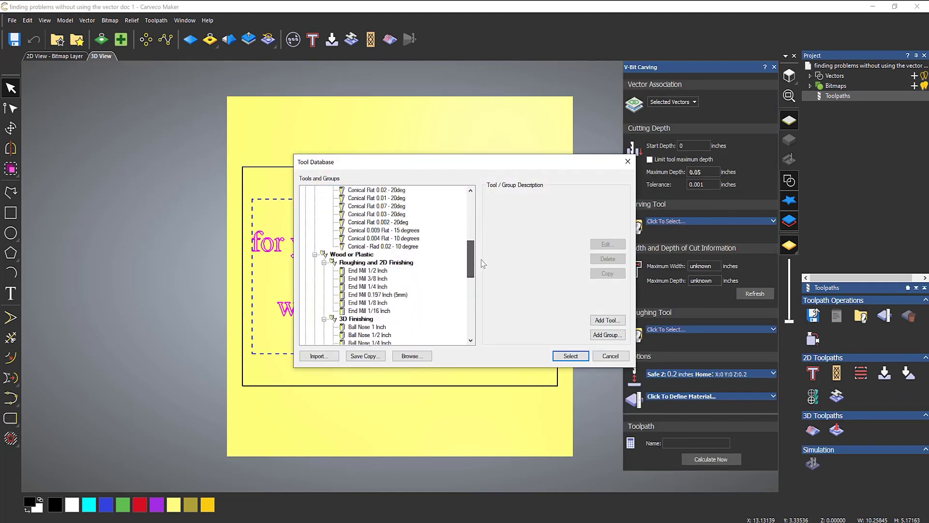
{"action": "left_click", "coordinate": [390, 241]}
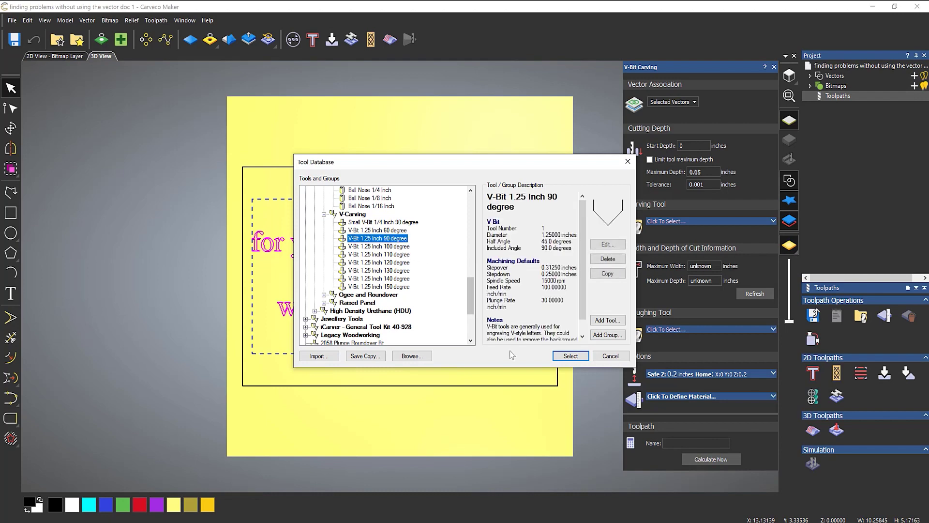
{"action": "left_click", "coordinate": [571, 355]}
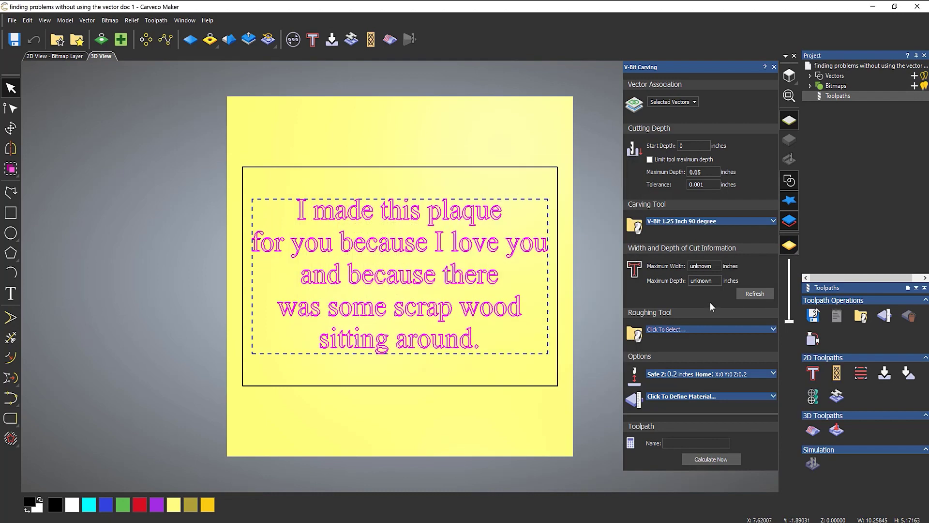
Step: Define the material with a thickness of 0.5 inches
{"action": "left_click", "coordinate": [698, 397]}
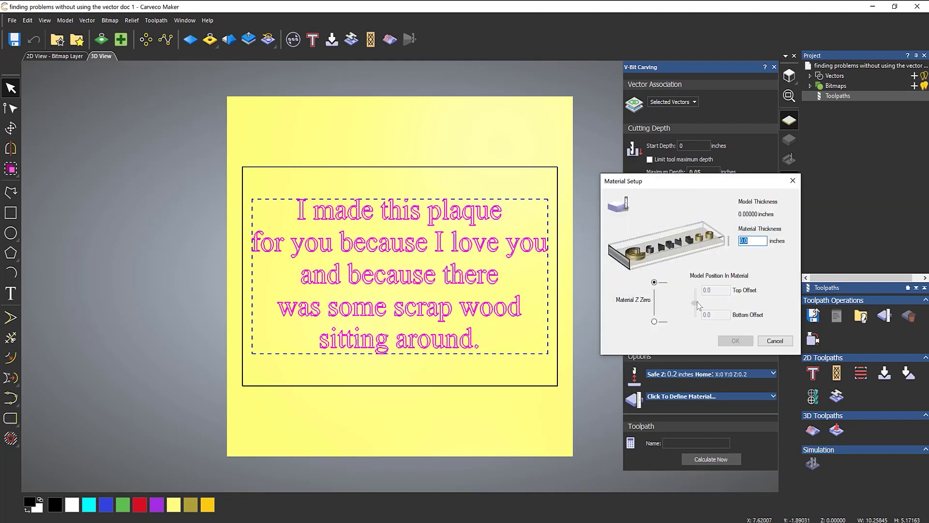
{"action": "type", "text": "0.5"}
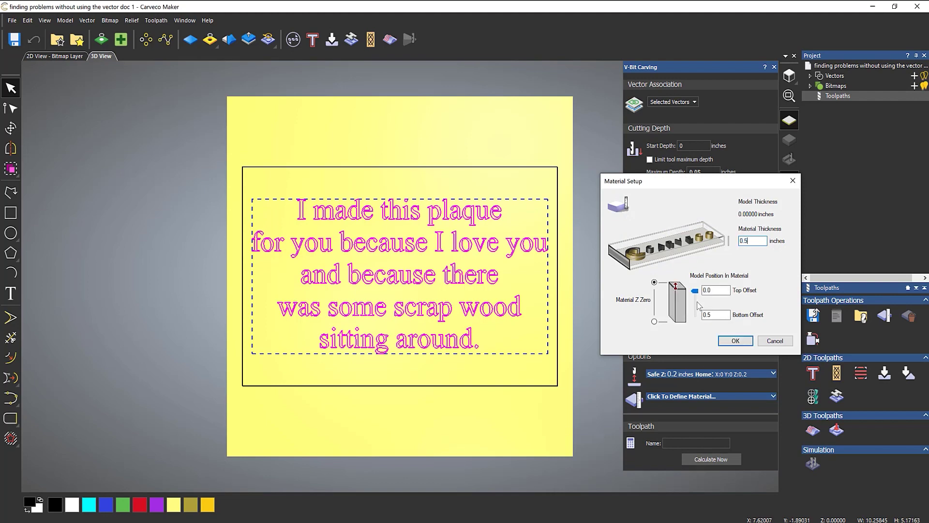
{"action": "left_click", "coordinate": [735, 341]}
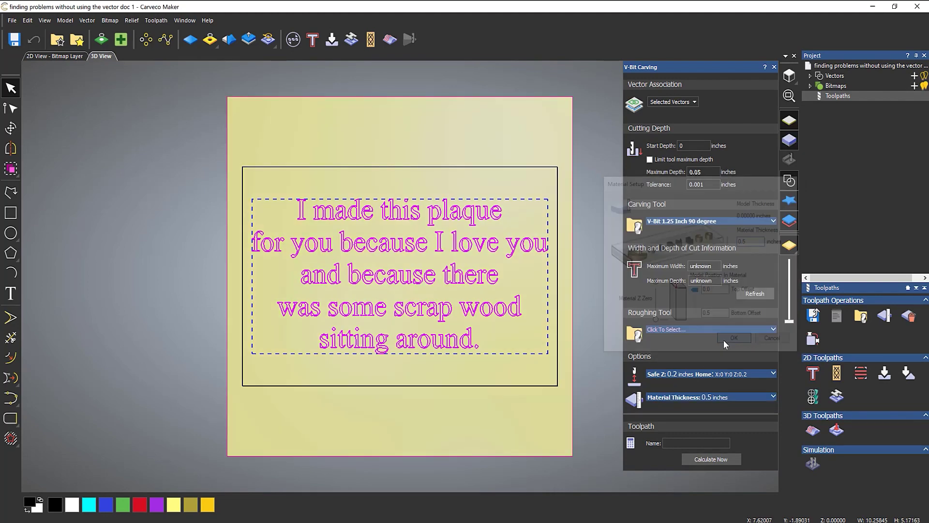
Step: Refresh the width and depth of cut information for the whole text, and clear the selection
{"action": "left_click", "coordinate": [747, 295]}
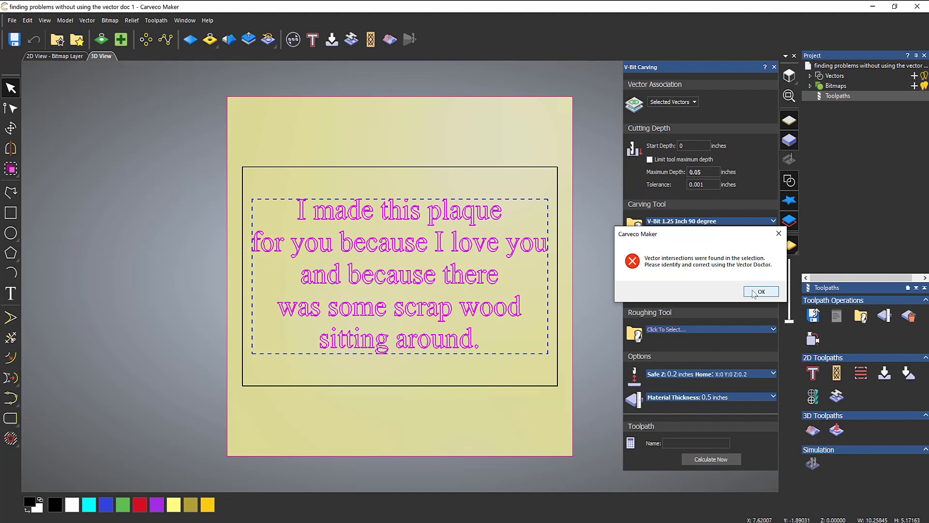
{"action": "left_click", "coordinate": [754, 292]}
{"action": "left_click", "coordinate": [362, 178]}
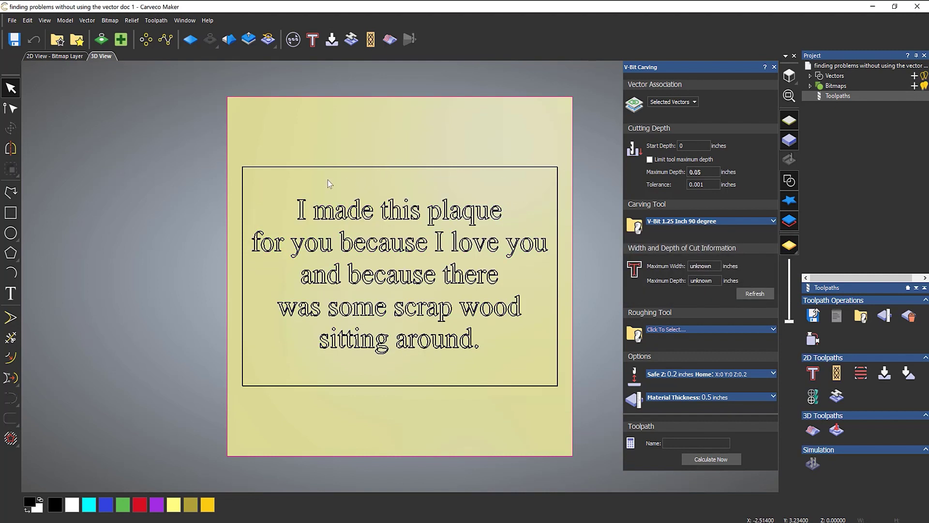
Step: Test the first three text lines one at a time for vector intersections by refreshing the cut width and depth for each
{"action": "left_click_drag", "start_coordinate": [279, 177], "coordinate": [526, 231]}
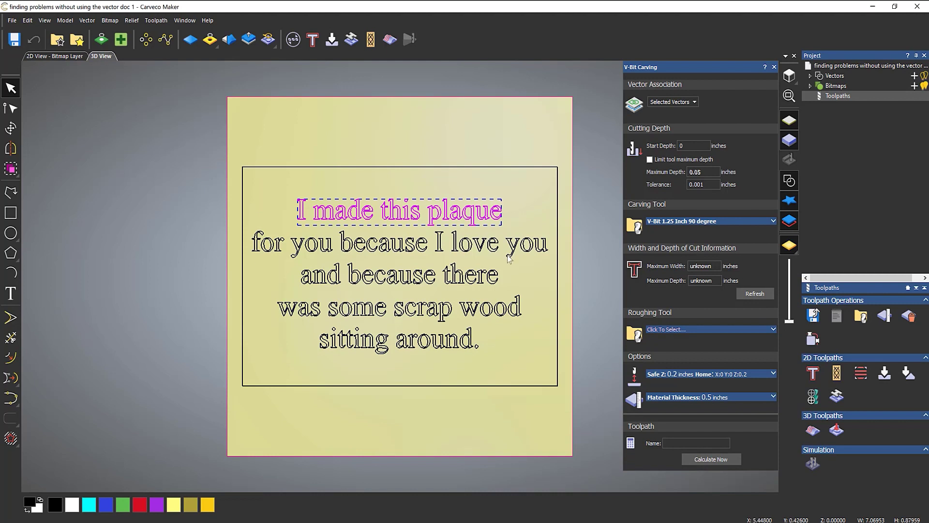
{"action": "left_click", "coordinate": [752, 294]}
{"action": "left_click", "coordinate": [516, 194]}
{"action": "left_click_drag", "start_coordinate": [233, 220], "coordinate": [564, 269]}
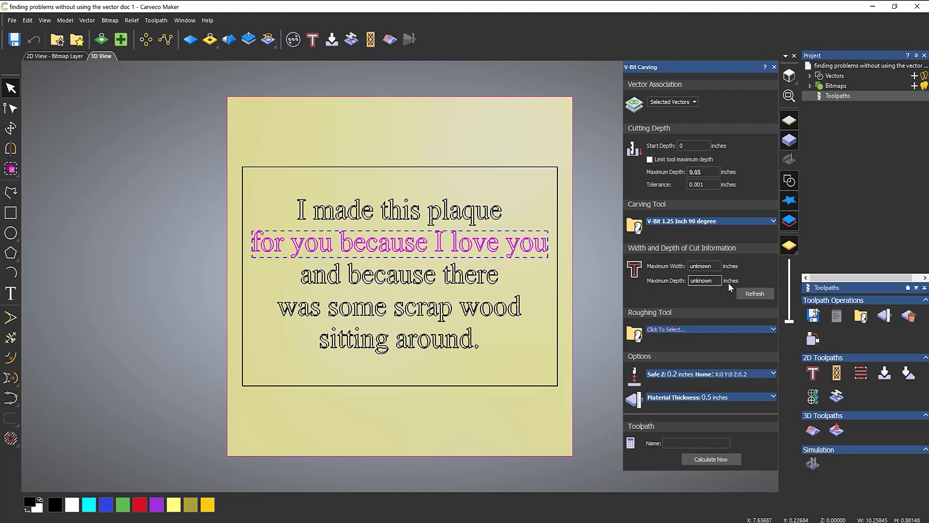
{"action": "left_click", "coordinate": [755, 294]}
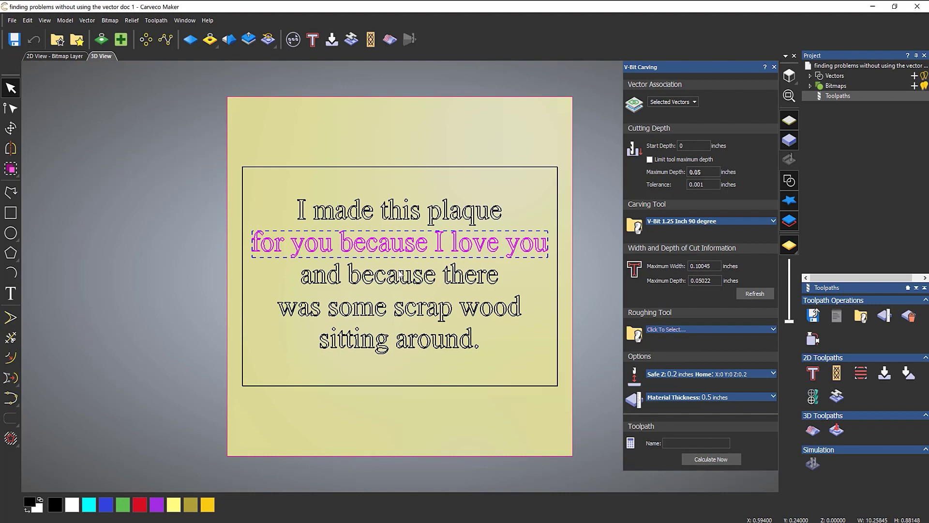
{"action": "left_click", "coordinate": [291, 260]}
{"action": "left_click_drag", "start_coordinate": [289, 260], "coordinate": [512, 300]}
{"action": "left_click", "coordinate": [748, 294]}
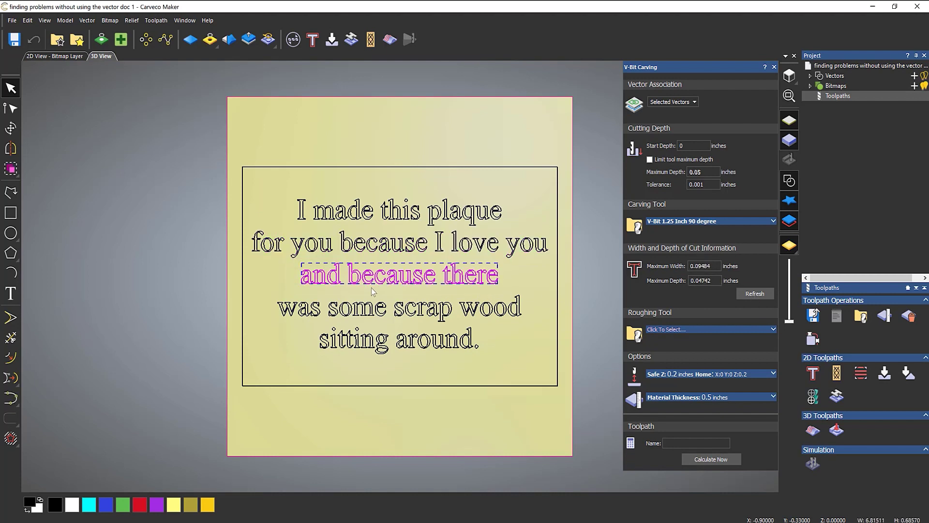
Step: Test the line "was some scrap wood" for vector intersections with a cut width and depth refresh, and deselect it
{"action": "left_click_drag", "start_coordinate": [263, 303], "coordinate": [553, 331]}
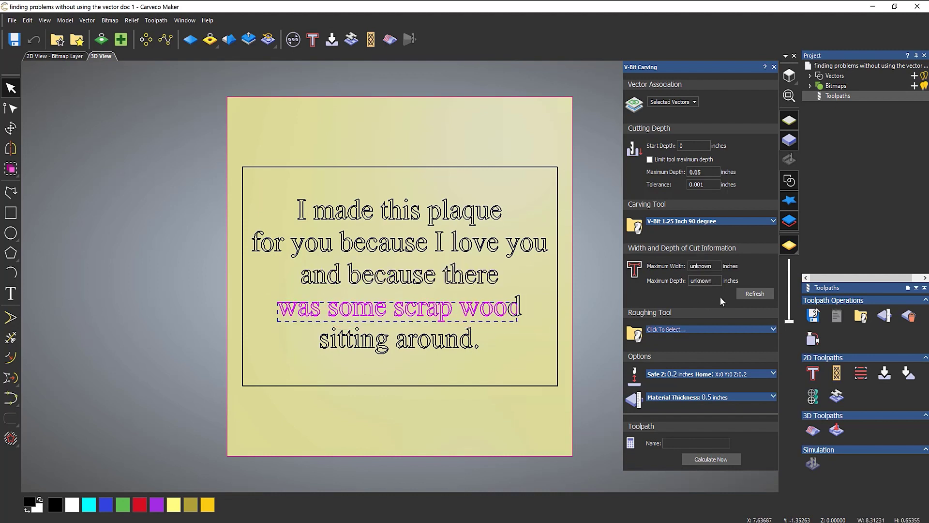
{"action": "left_click", "coordinate": [753, 293]}
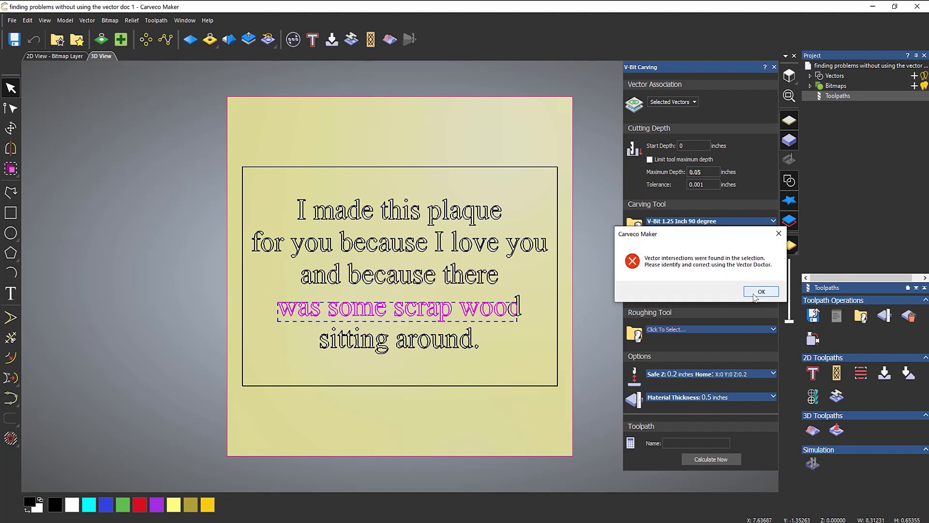
{"action": "left_click", "coordinate": [761, 291]}
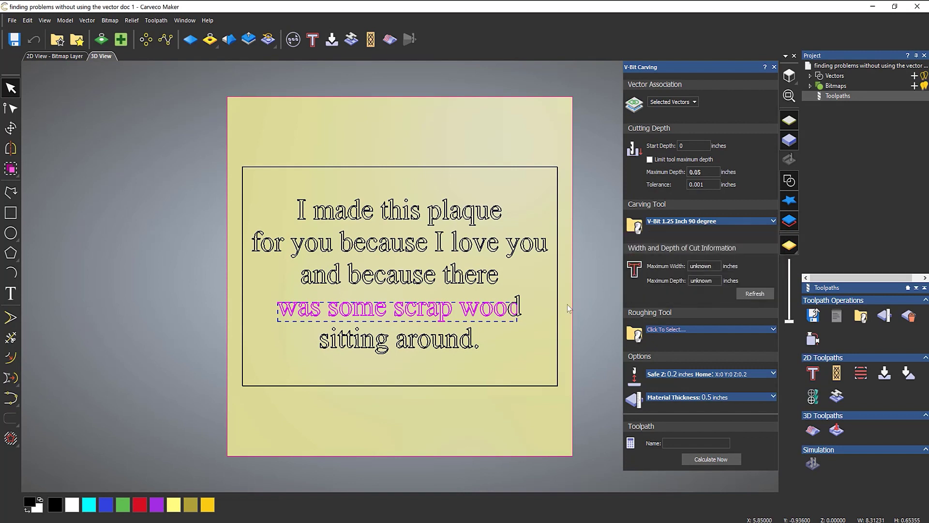
{"action": "left_click", "coordinate": [534, 293]}
Step: Test the words "was" and "some" separately for vector intersections by refreshing the cut information for each
{"action": "left_click_drag", "start_coordinate": [272, 294], "coordinate": [327, 331]}
{"action": "left_click", "coordinate": [753, 295]}
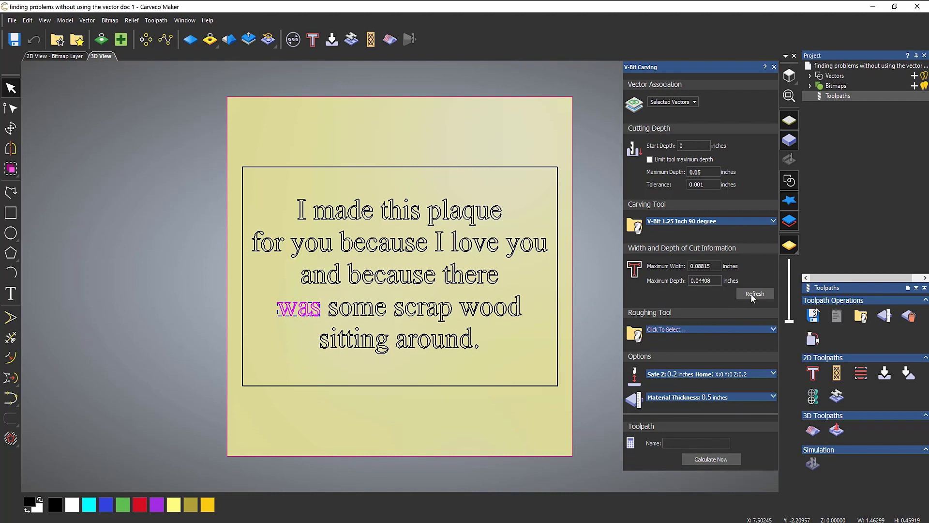
{"action": "left_click", "coordinate": [323, 292]}
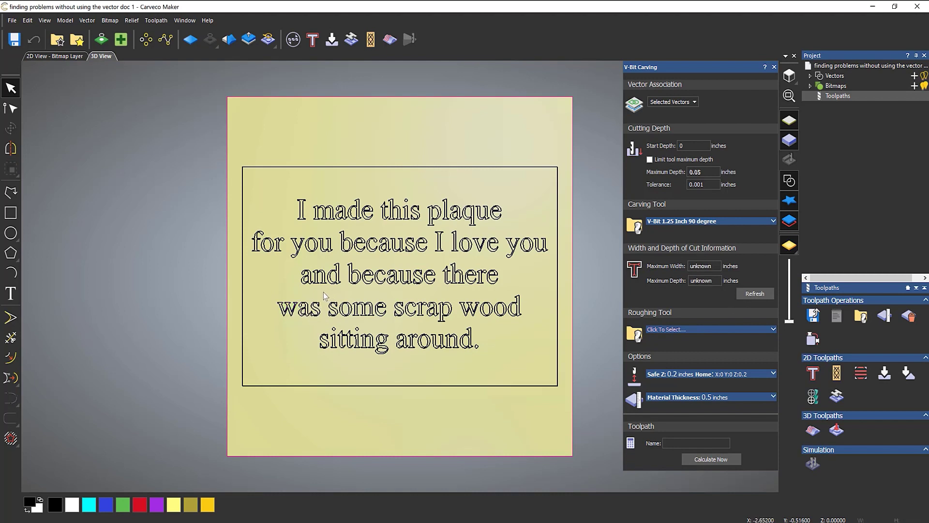
{"action": "left_click_drag", "start_coordinate": [387, 329], "coordinate": [397, 334]}
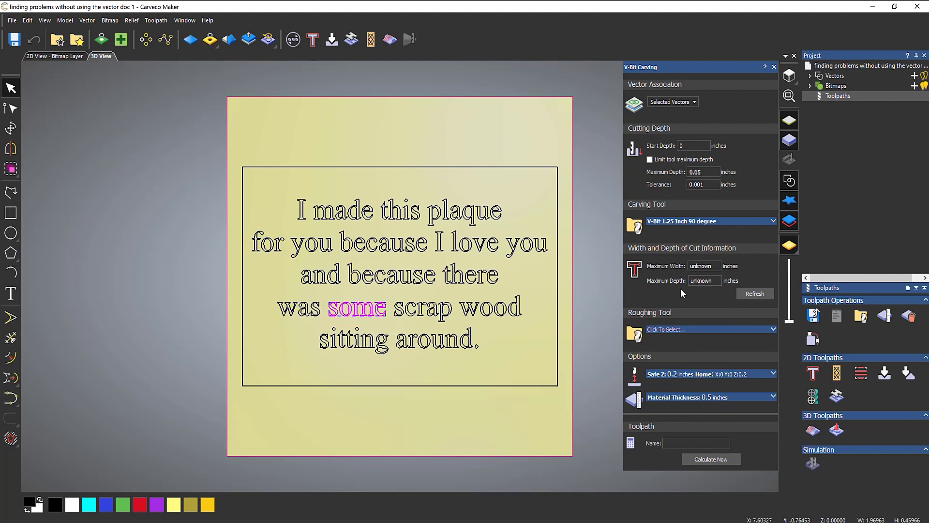
{"action": "left_click", "coordinate": [747, 296]}
{"action": "left_click", "coordinate": [419, 291]}
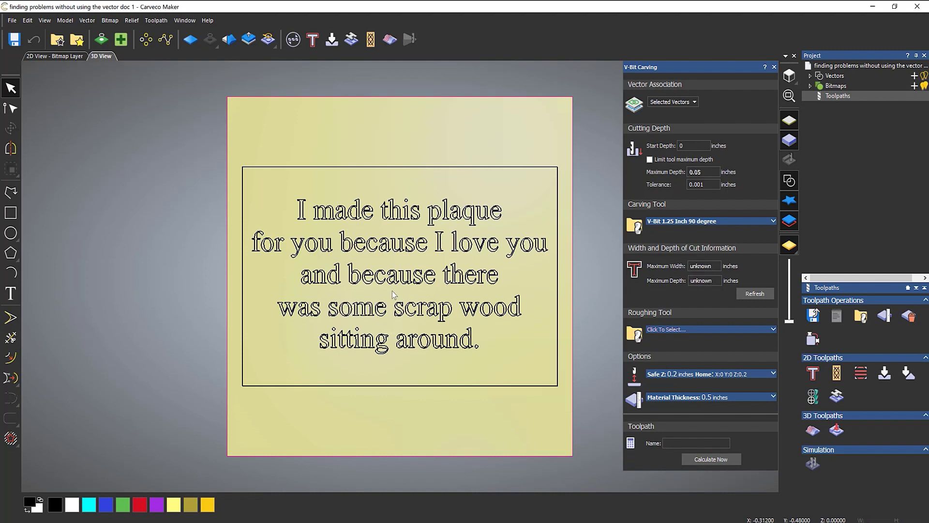
Step: Test the words "scrap" and "wood" separately for vector intersections by refreshing the cut information for each
{"action": "left_click", "coordinate": [447, 320]}
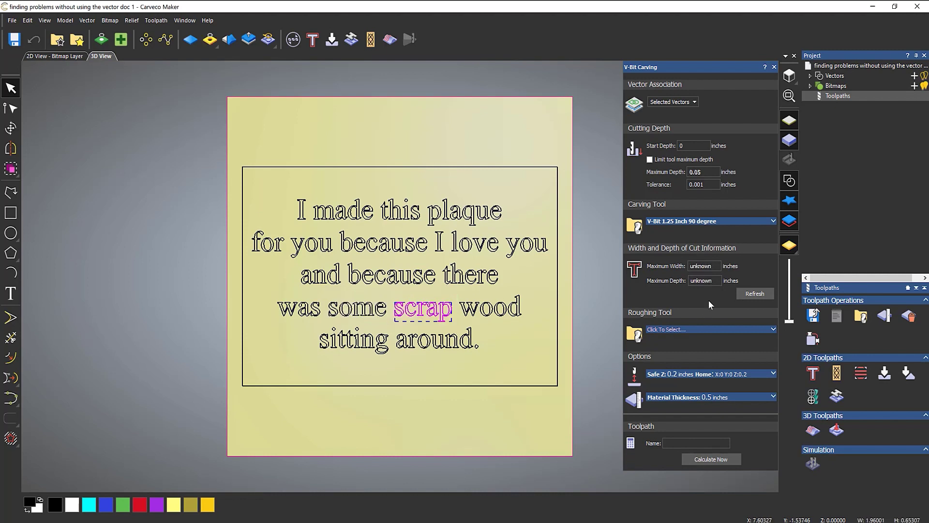
{"action": "left_click", "coordinate": [758, 295]}
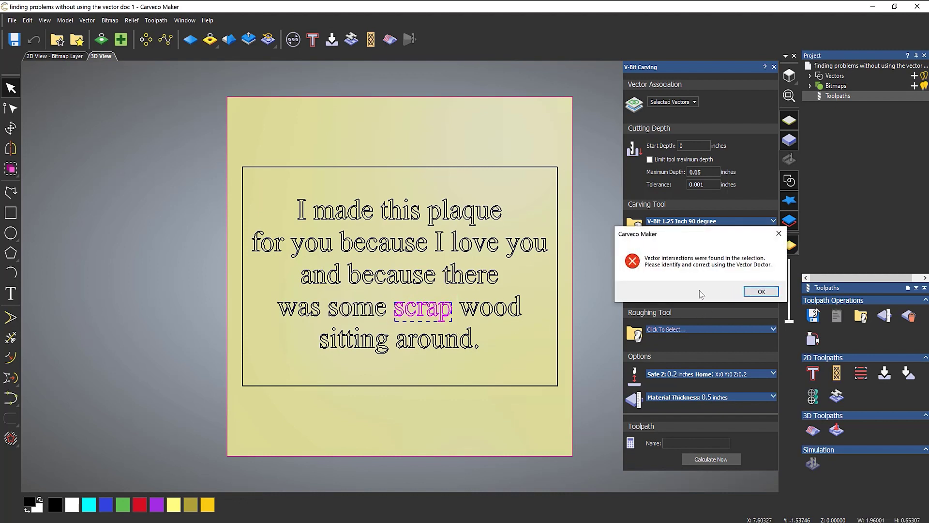
{"action": "left_click", "coordinate": [760, 291]}
{"action": "left_click", "coordinate": [463, 292]}
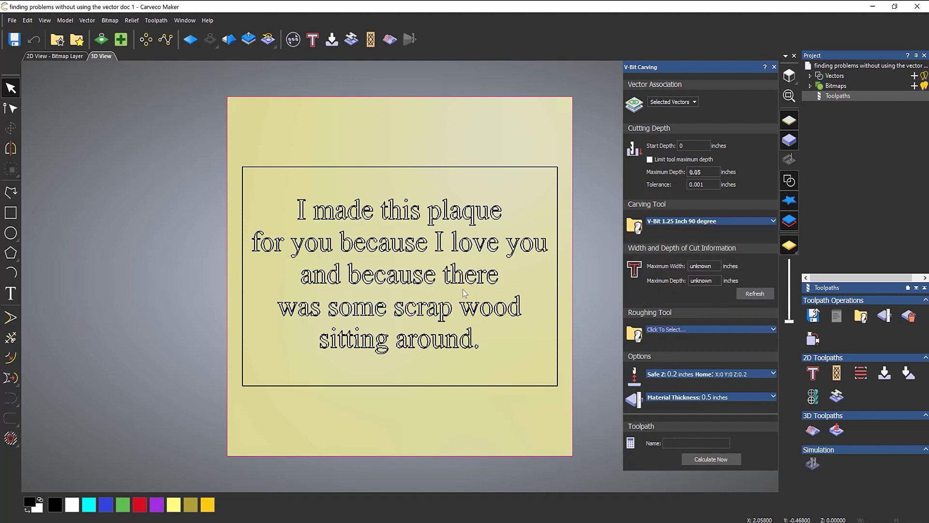
{"action": "left_click_drag", "start_coordinate": [455, 287], "coordinate": [536, 322]}
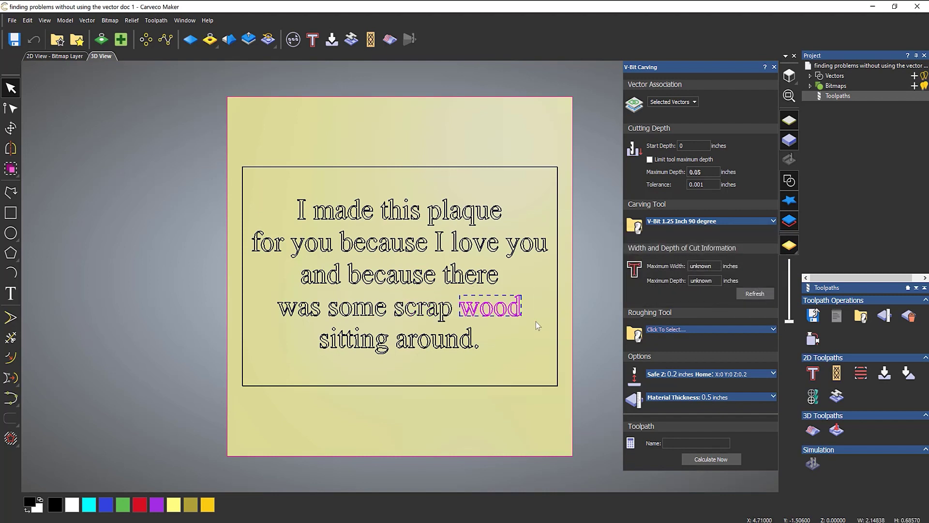
{"action": "left_click", "coordinate": [770, 294]}
{"action": "left_click", "coordinate": [444, 303]}
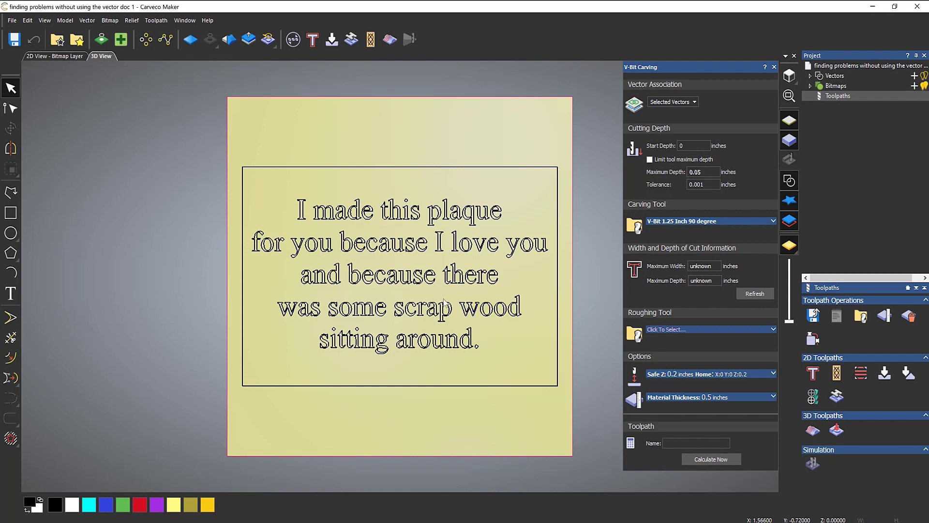
Step: Test the letters "ap" of "scrap" for vector intersections by refreshing their cut width and depth, and deselect them
{"action": "scroll", "coordinate": [444, 303], "scroll_direction": "up", "scroll_amount": 4}
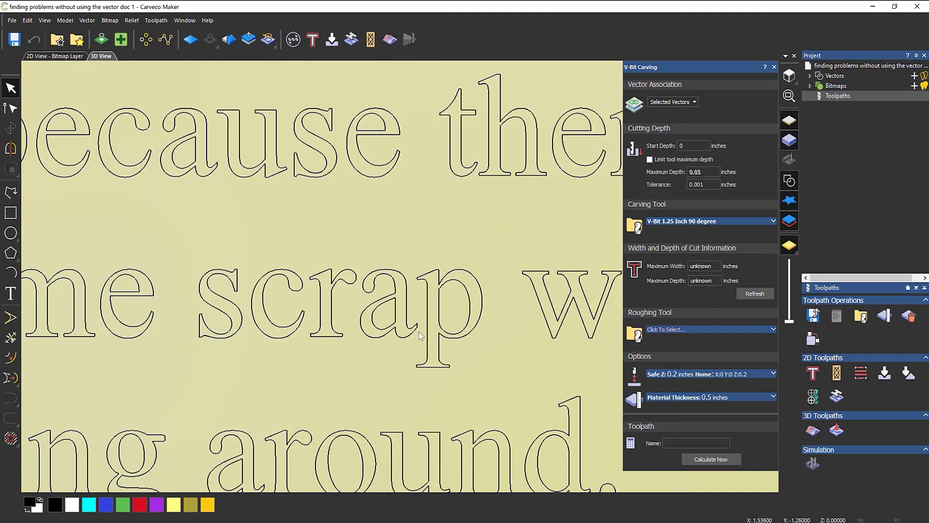
{"action": "scroll", "coordinate": [420, 335], "scroll_direction": "up", "scroll_amount": 2}
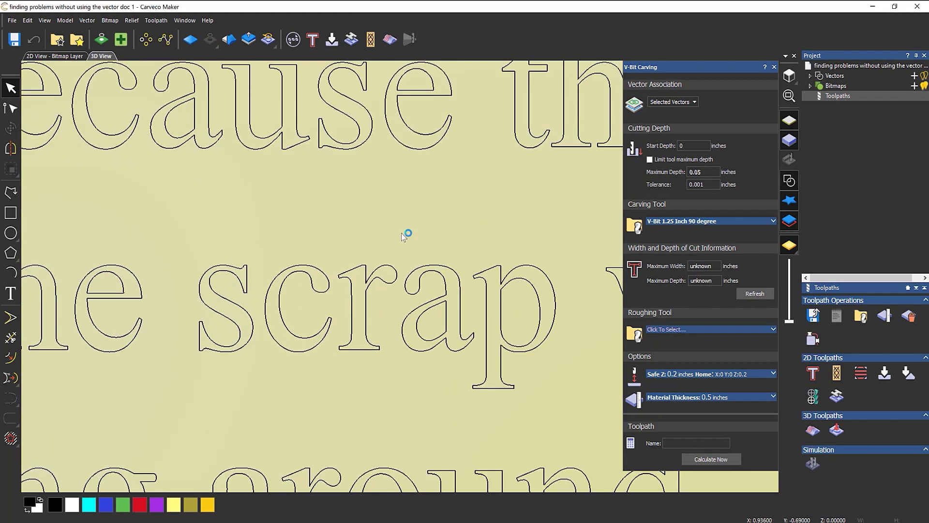
{"action": "left_click_drag", "start_coordinate": [402, 233], "coordinate": [579, 406]}
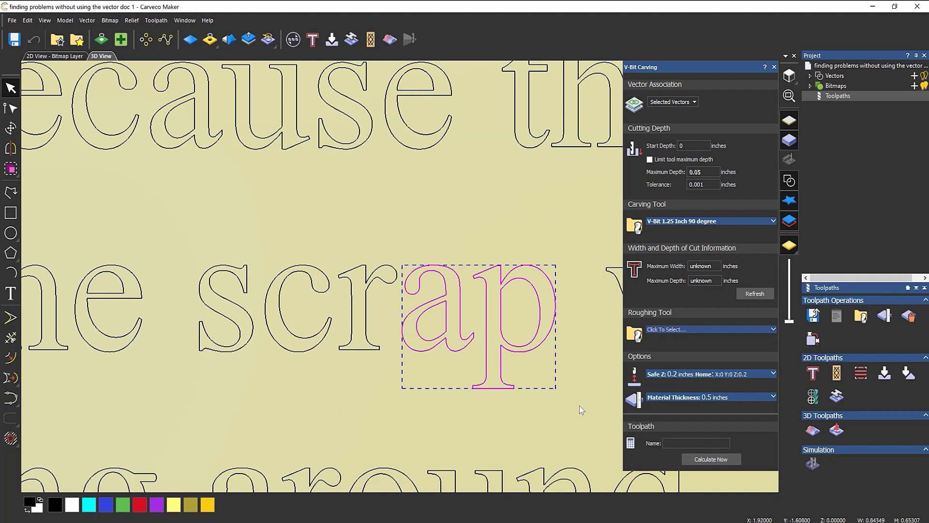
{"action": "left_click", "coordinate": [757, 293]}
{"action": "left_click", "coordinate": [396, 226]}
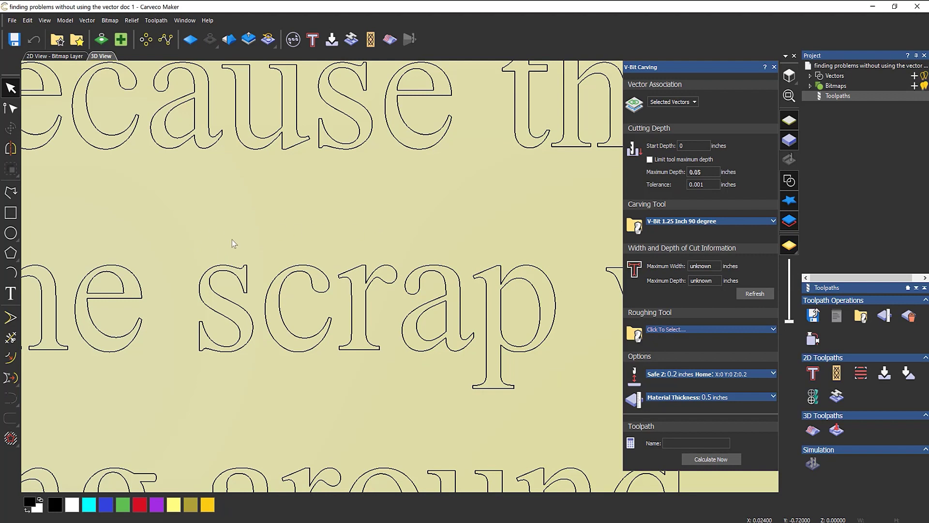
Step: Test the letter pairs "sc" and "cr" of "scrap" separately for vector intersections by refreshing the cut information for each
{"action": "left_click_drag", "start_coordinate": [181, 218], "coordinate": [338, 374]}
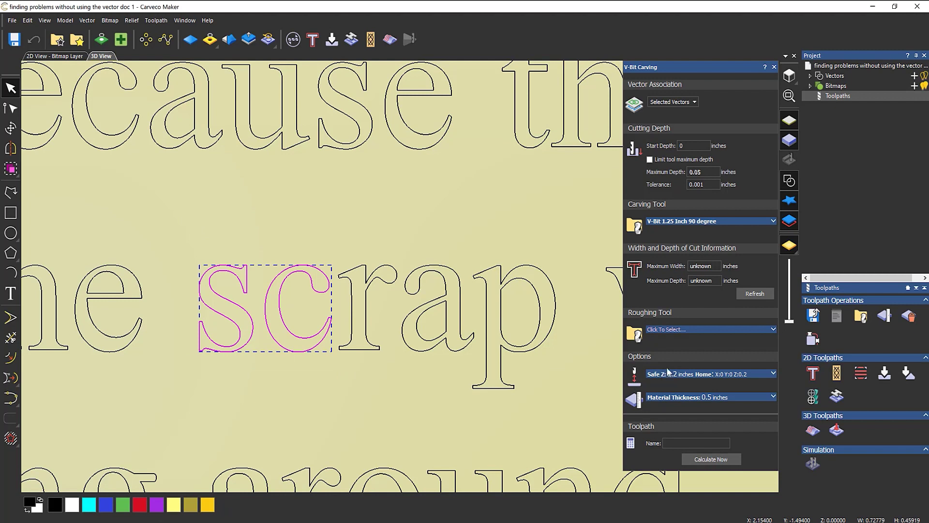
{"action": "left_click", "coordinate": [760, 295]}
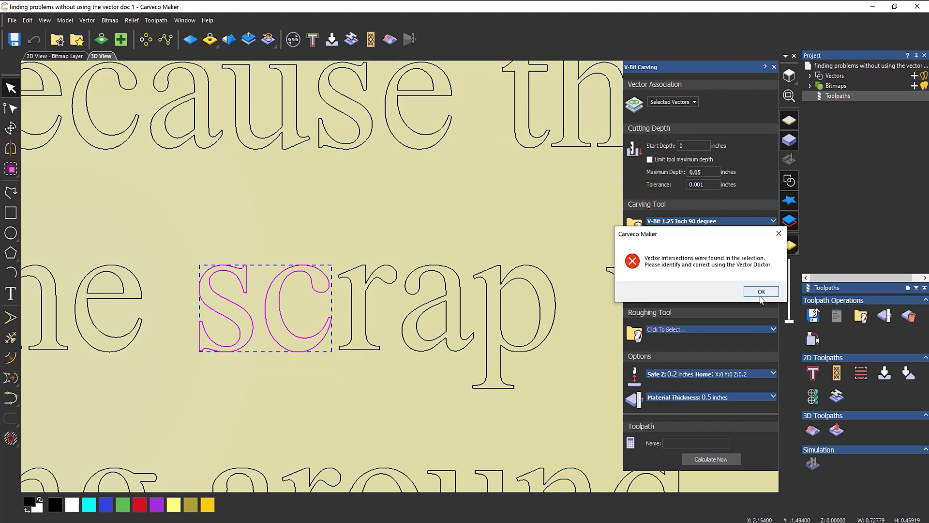
{"action": "left_click", "coordinate": [761, 291]}
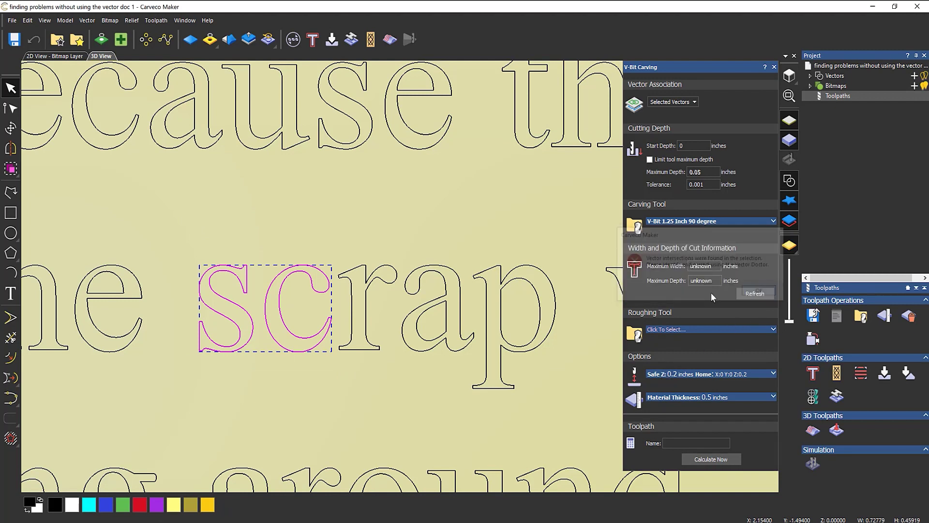
{"action": "left_click", "coordinate": [300, 236]}
{"action": "left_click_drag", "start_coordinate": [254, 218], "coordinate": [407, 382]}
{"action": "left_click", "coordinate": [759, 294]}
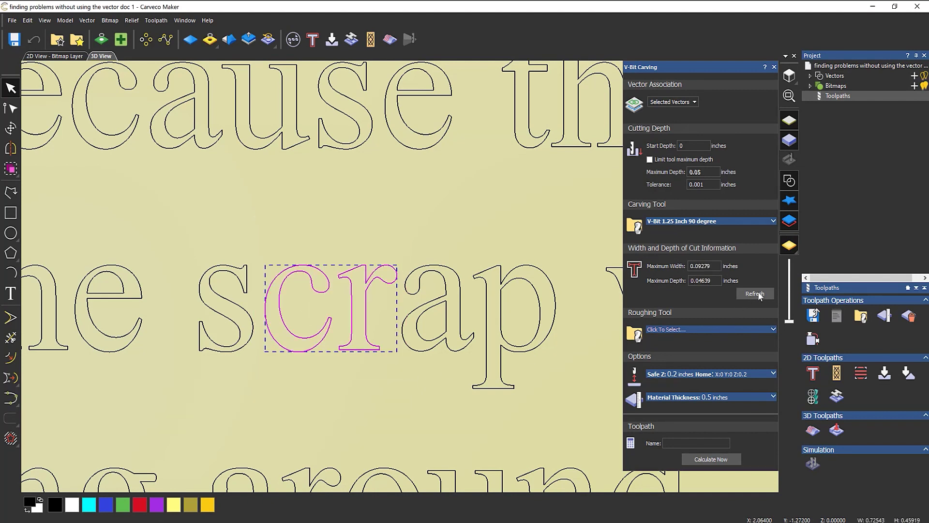
Step: Test the letter "s" of "scrap" on its own for vector intersections by refreshing its cut information
{"action": "left_click", "coordinate": [372, 222]}
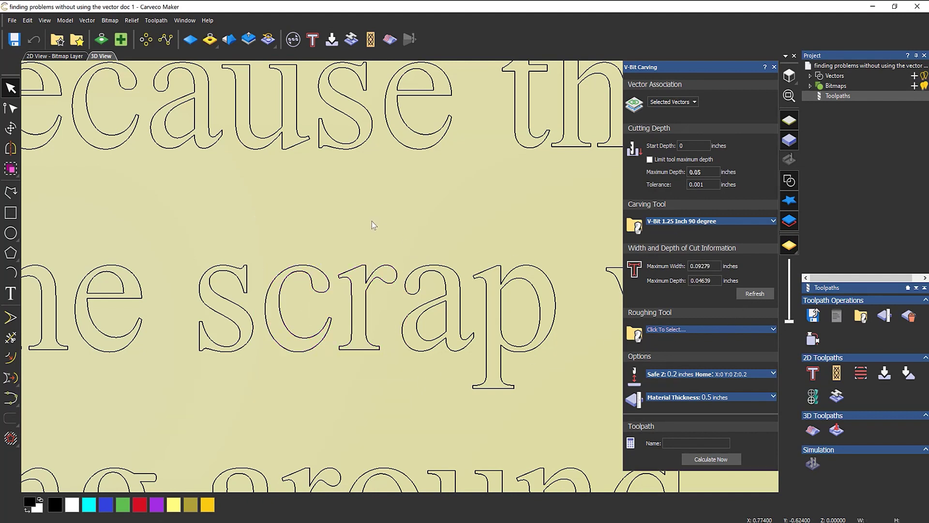
{"action": "left_click_drag", "start_coordinate": [168, 240], "coordinate": [261, 385]}
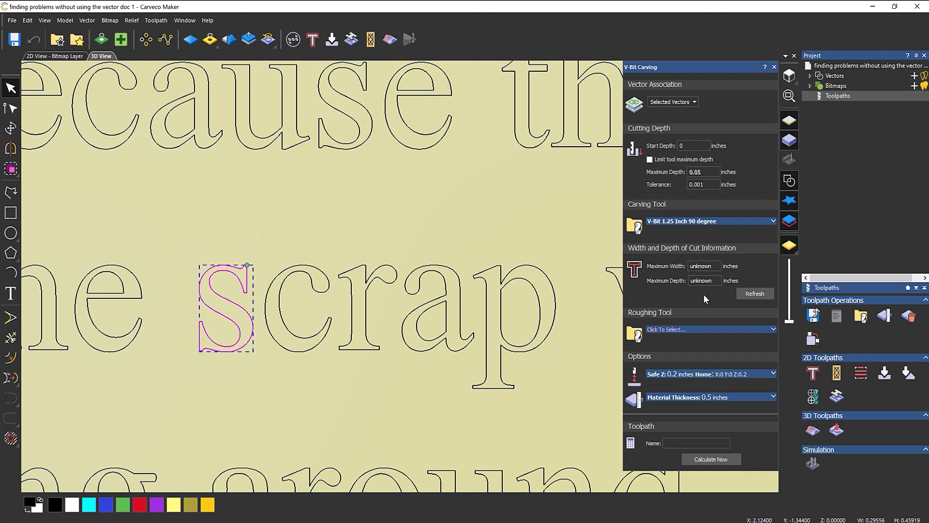
{"action": "left_click", "coordinate": [750, 294]}
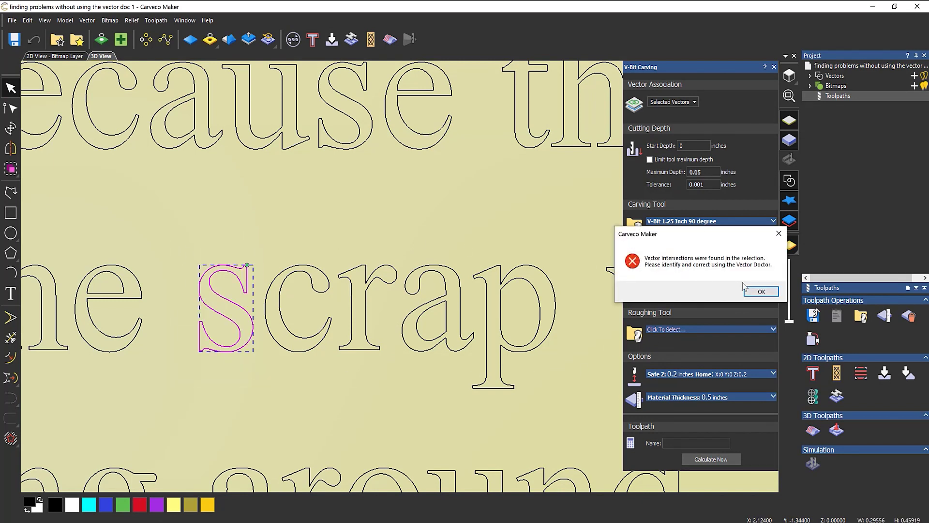
{"action": "left_click", "coordinate": [761, 291]}
Step: Examine the outline of the "s" in "scrap" closely at its upper and lower ends for crossing lines
{"action": "scroll", "coordinate": [189, 322], "scroll_direction": "up", "scroll_amount": 5}
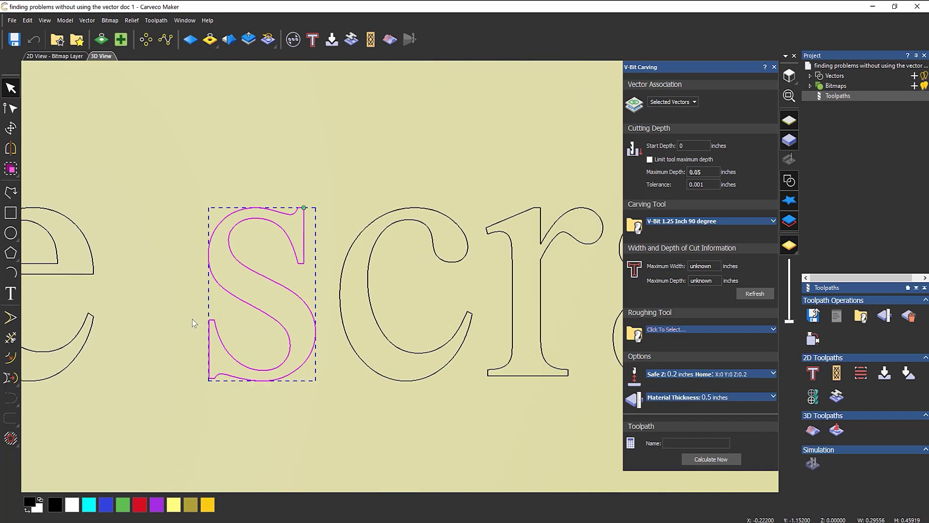
{"action": "left_click", "coordinate": [315, 225]}
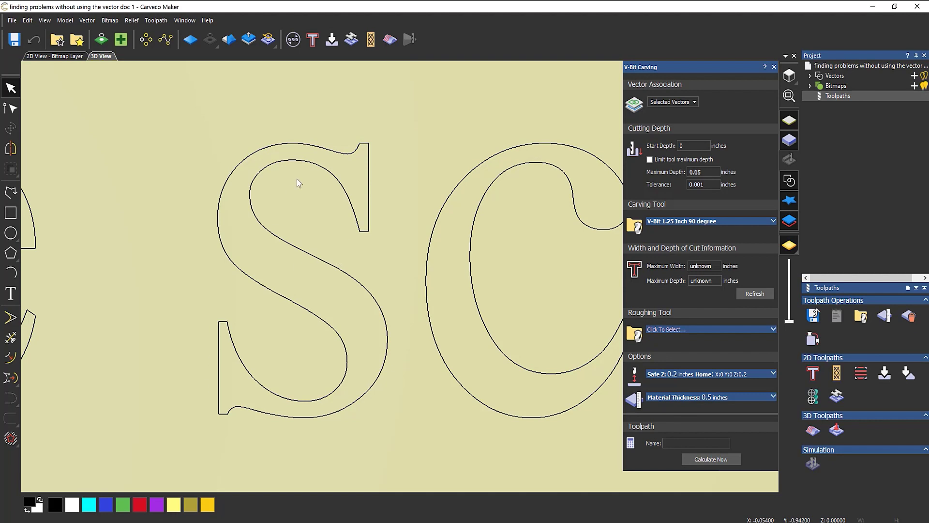
{"action": "scroll", "coordinate": [367, 167], "scroll_direction": "up", "scroll_amount": 5}
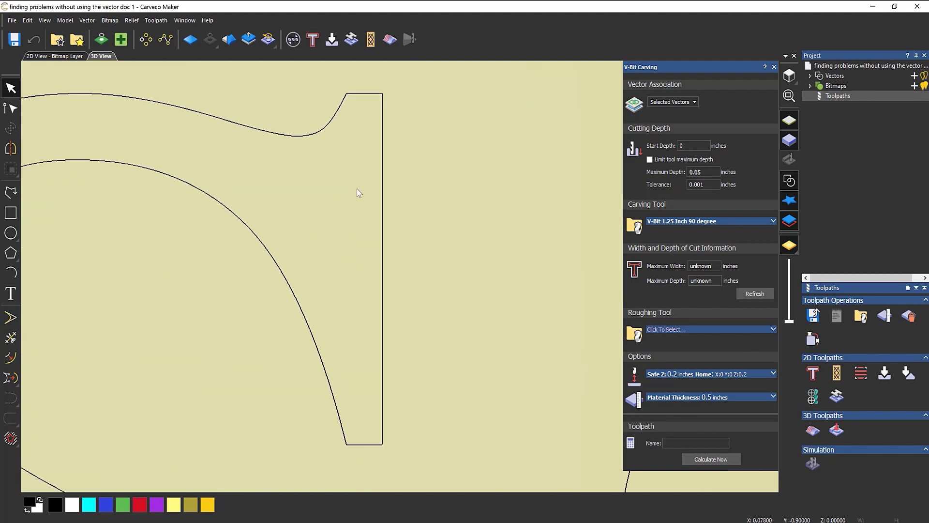
{"action": "scroll", "coordinate": [350, 186], "scroll_direction": "up", "scroll_amount": 1}
{"action": "scroll", "coordinate": [351, 187], "scroll_direction": "down", "scroll_amount": 1}
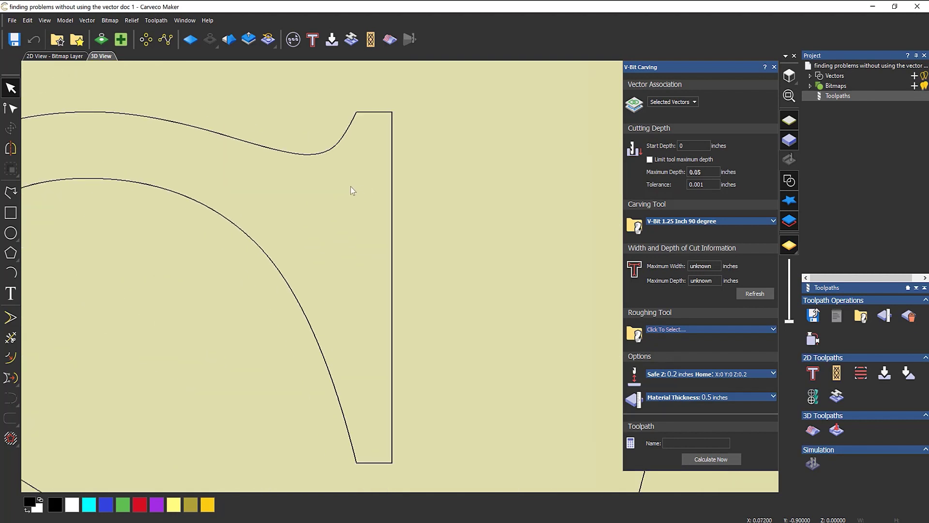
{"action": "scroll", "coordinate": [350, 186], "scroll_direction": "down", "scroll_amount": 3}
{"action": "scroll", "coordinate": [310, 367], "scroll_direction": "up", "scroll_amount": 2}
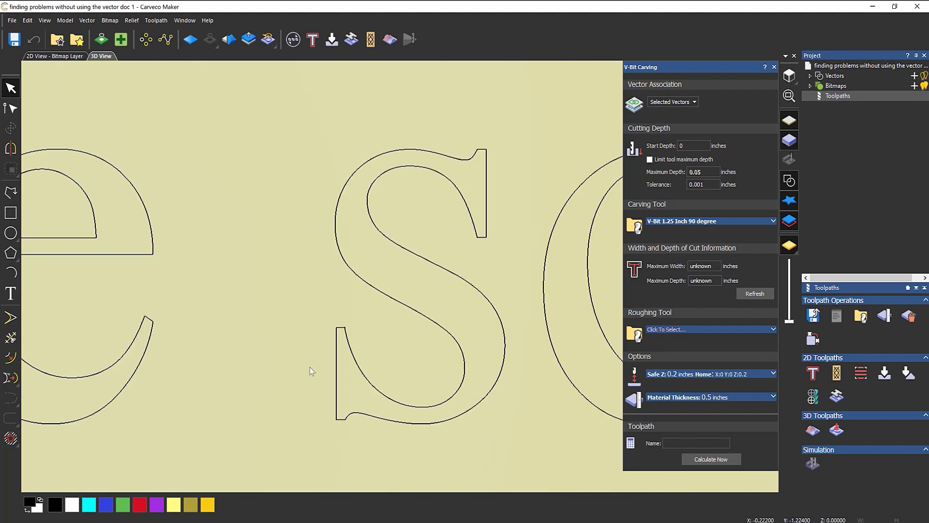
{"action": "scroll", "coordinate": [310, 367], "scroll_direction": "up", "scroll_amount": 6}
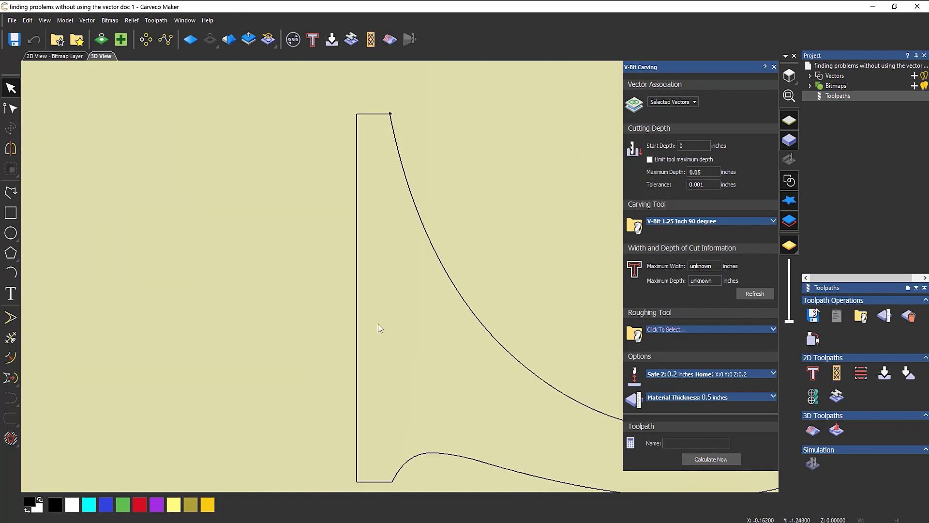
{"action": "scroll", "coordinate": [378, 328], "scroll_direction": "up", "scroll_amount": 2}
{"action": "scroll", "coordinate": [366, 72], "scroll_direction": "up", "scroll_amount": 2}
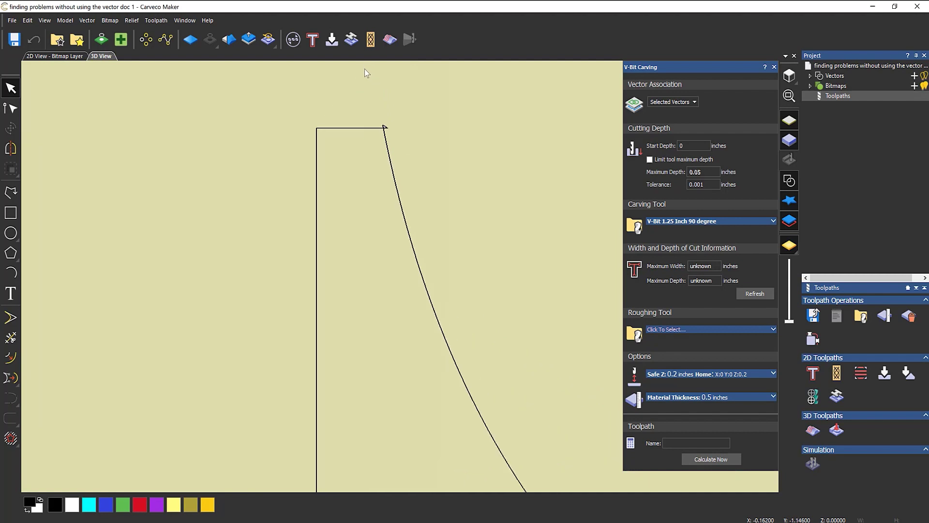
{"action": "scroll", "coordinate": [363, 97], "scroll_direction": "up", "scroll_amount": 5}
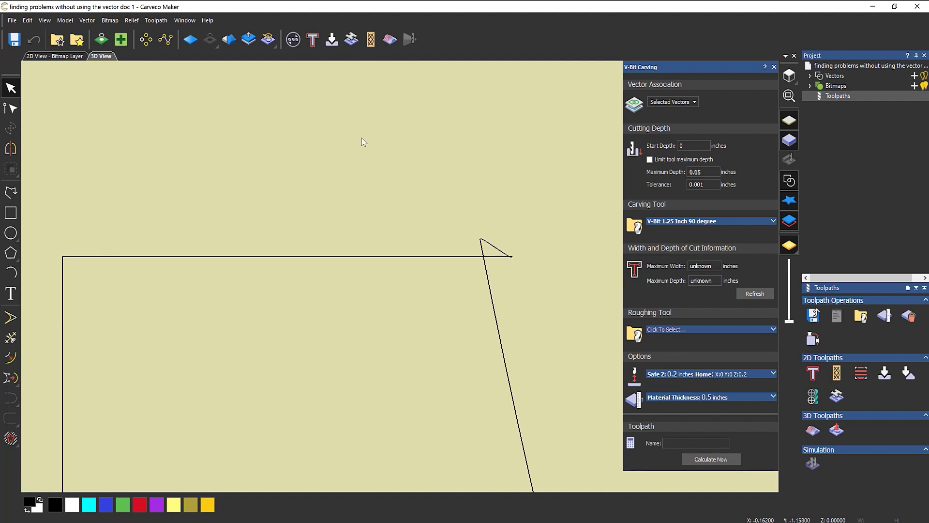
Step: Cut the "s" outline on both sides of the crossing at its lower serif tip with Node Editing and delete the small loop
{"action": "left_click", "coordinate": [490, 290]}
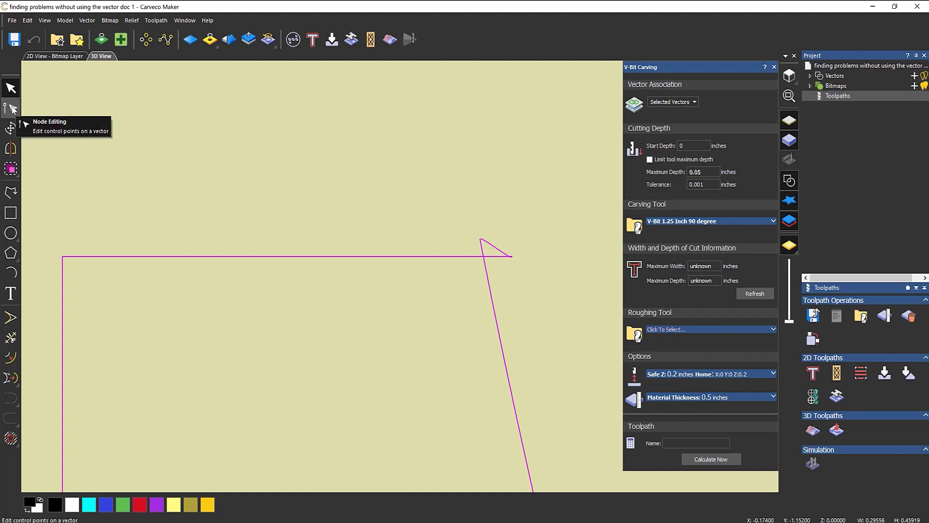
{"action": "left_click", "coordinate": [11, 109]}
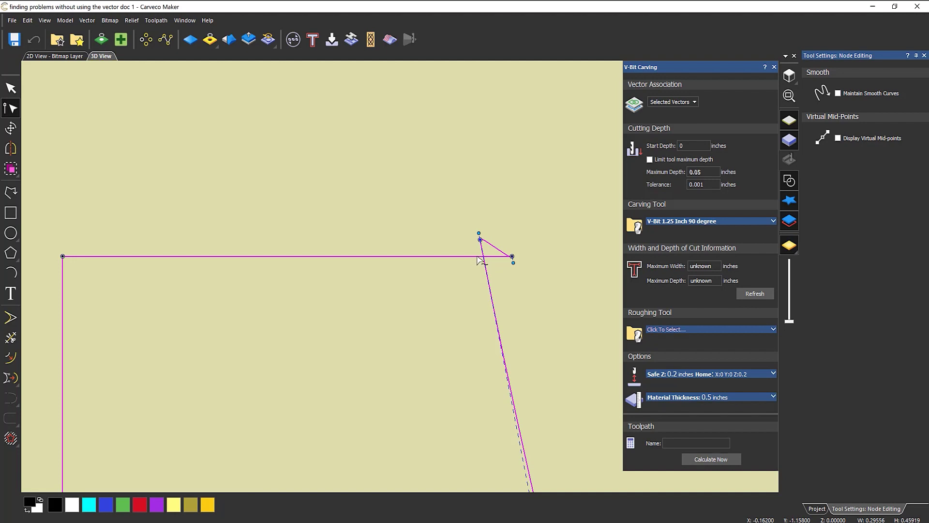
{"action": "key", "text": "c"}
{"action": "left_click", "coordinate": [477, 256]}
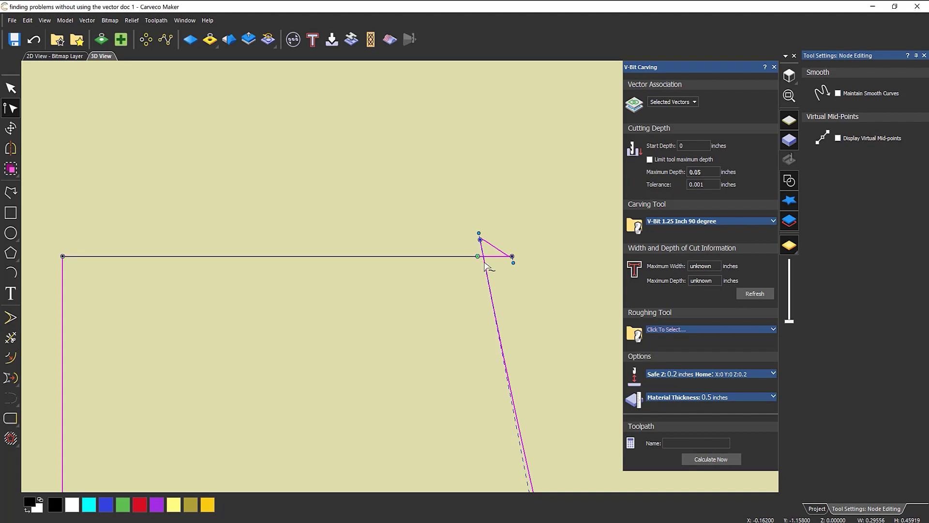
{"action": "left_click", "coordinate": [484, 264]}
{"action": "key", "text": "Escape"}
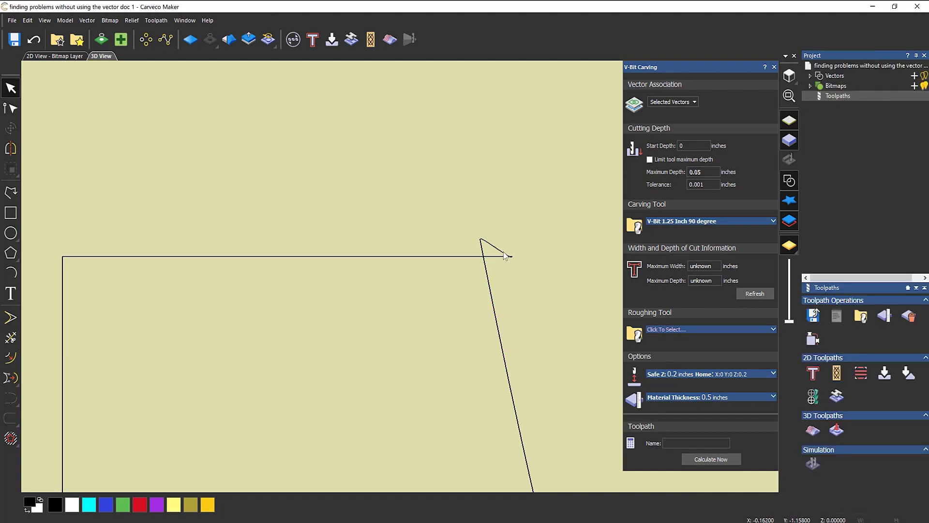
{"action": "left_click", "coordinate": [499, 247]}
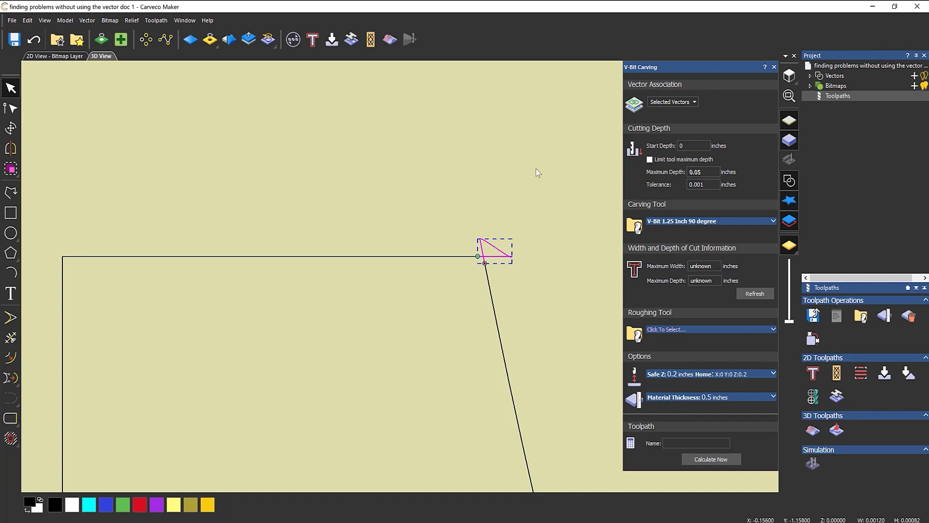
{"action": "key", "text": "Delete"}
Step: Delete the short horizontal line at the serif tip and close the open "s" outline with a straight line
{"action": "left_click", "coordinate": [408, 257]}
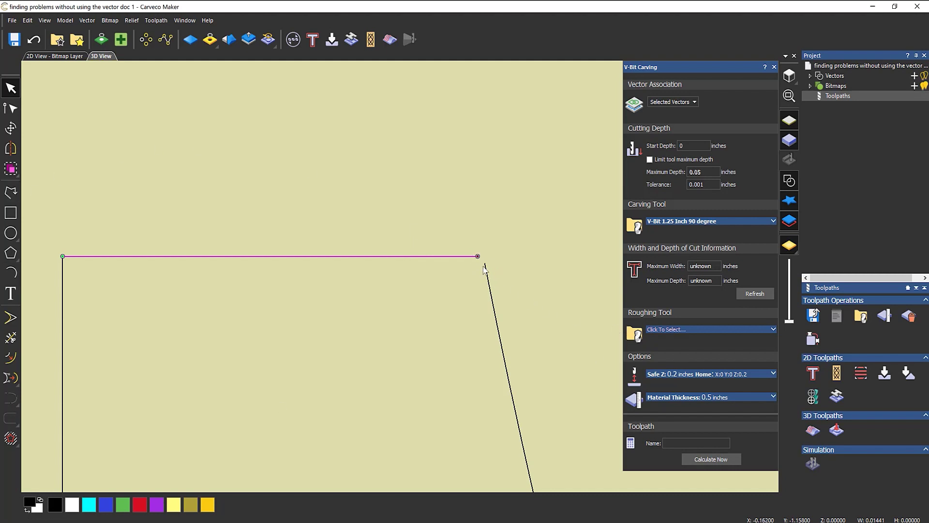
{"action": "left_click", "coordinate": [476, 239]}
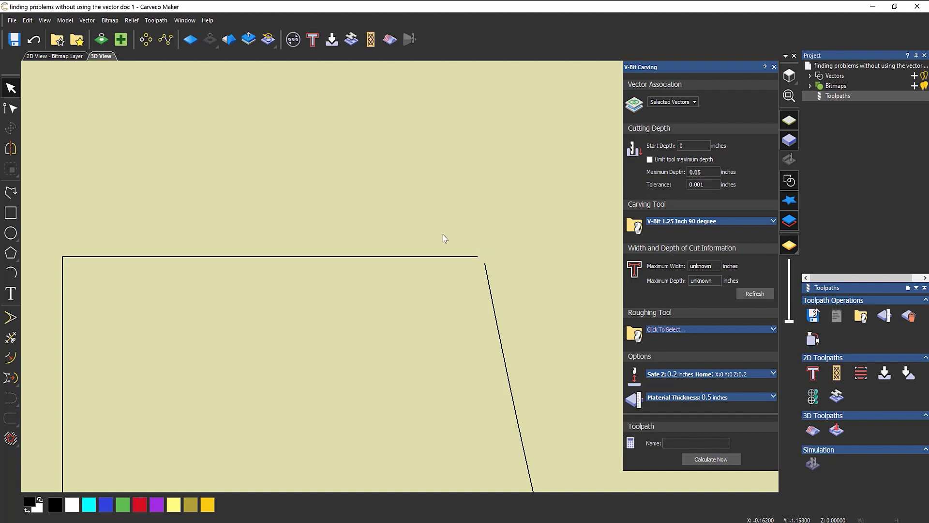
{"action": "left_click", "coordinate": [431, 256]}
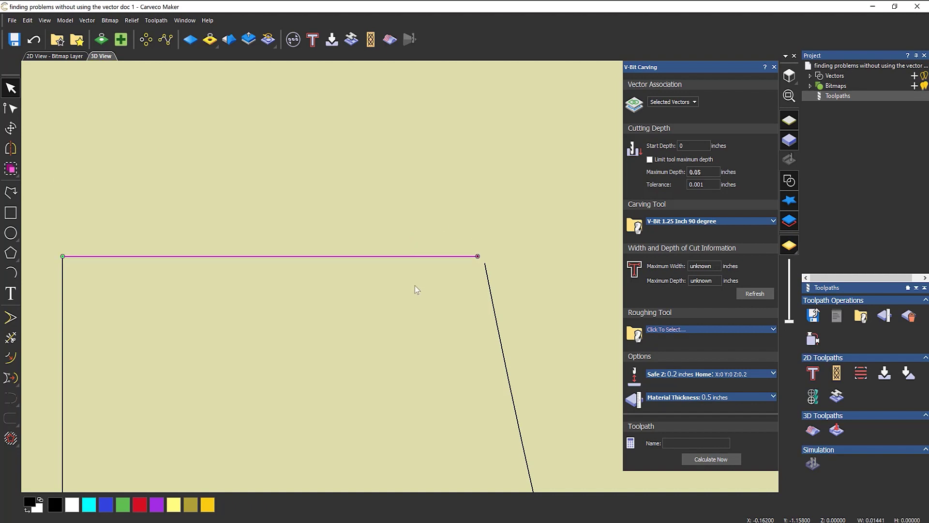
{"action": "key", "text": "Delete"}
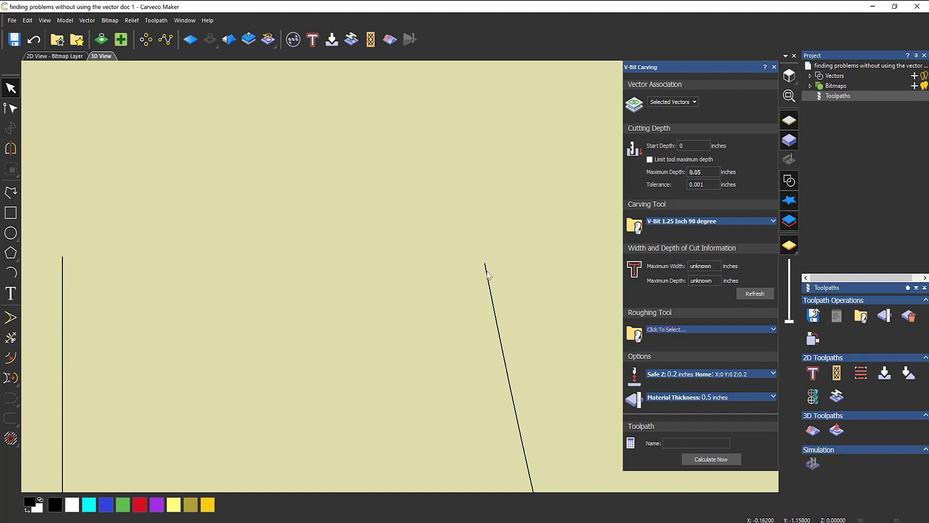
{"action": "key", "text": "ctrl+a"}
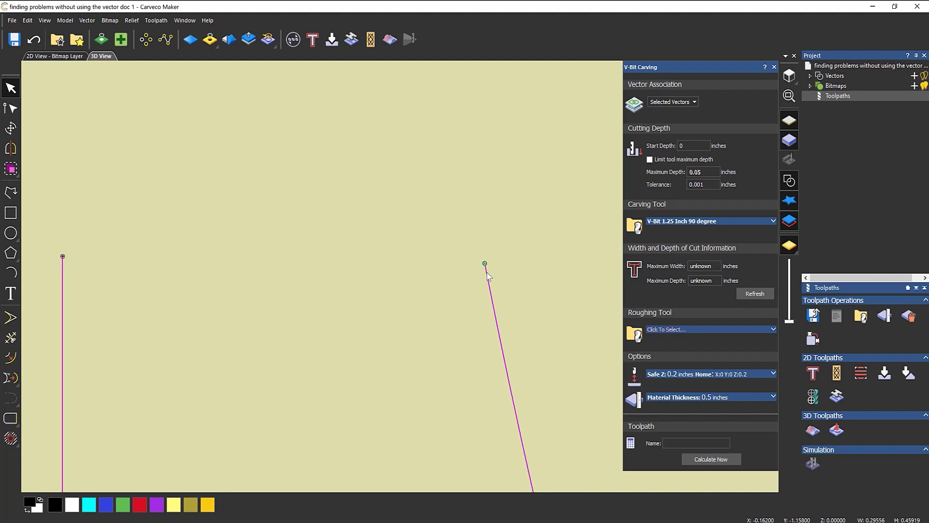
{"action": "left_click", "coordinate": [9, 419]}
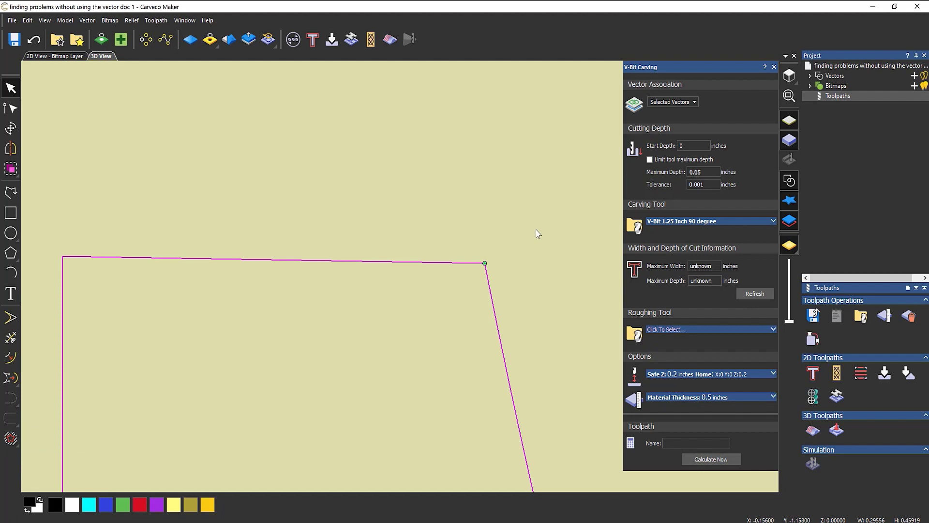
Step: Retest the repaired "s" and the whole word "scrap" for vector intersections by refreshing the cut information for each
{"action": "scroll", "coordinate": [535, 229], "scroll_direction": "down", "scroll_amount": 5}
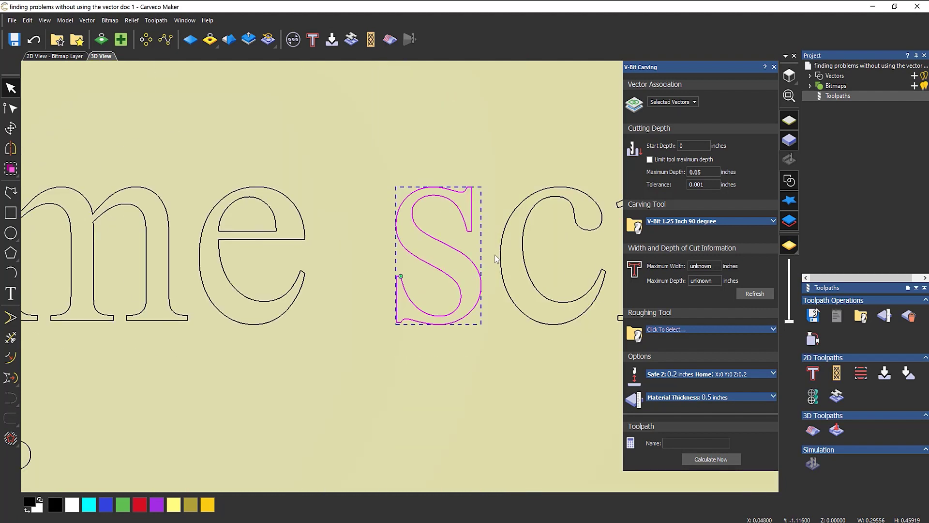
{"action": "left_click", "coordinate": [757, 294]}
{"action": "scroll", "coordinate": [541, 299], "scroll_direction": "down", "scroll_amount": 3}
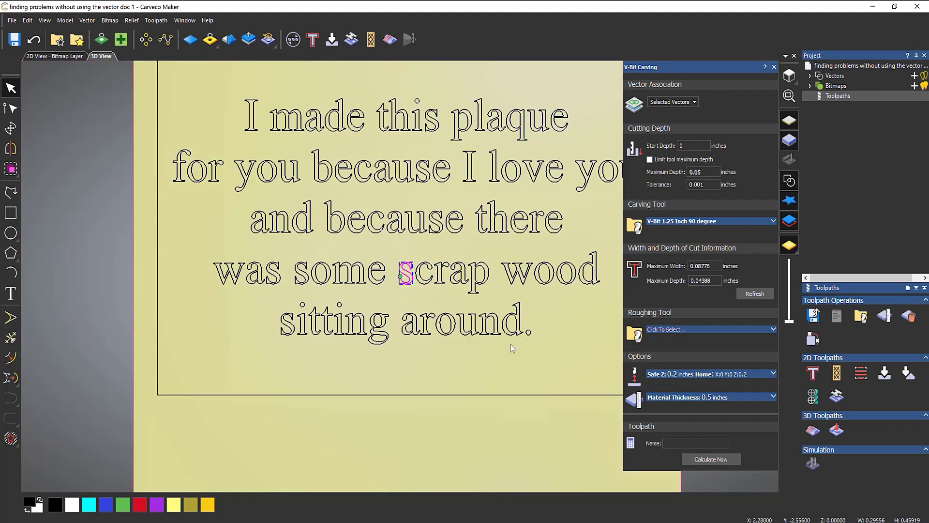
{"action": "scroll", "coordinate": [538, 300], "scroll_direction": "up", "scroll_amount": 4}
{"action": "left_click_drag", "start_coordinate": [168, 171], "coordinate": [435, 299]}
{"action": "left_click", "coordinate": [763, 294]}
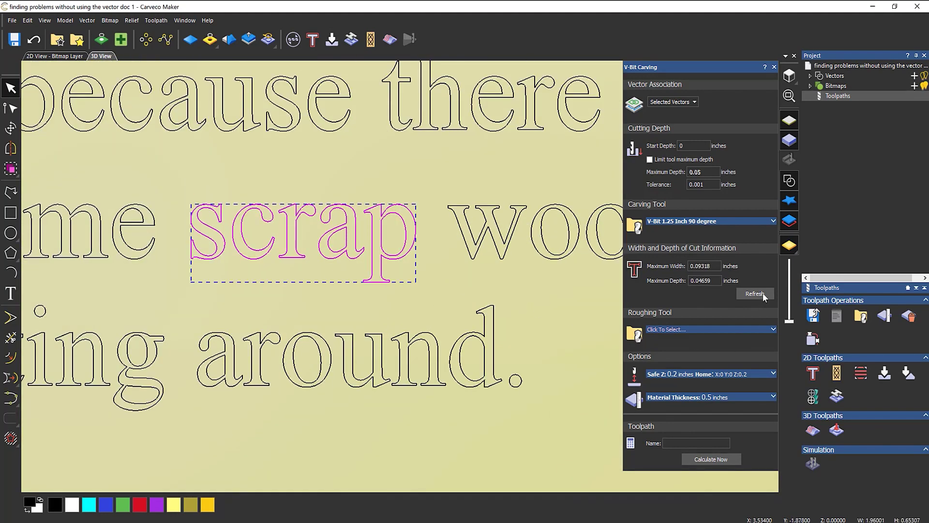
{"action": "left_click", "coordinate": [275, 317]}
Step: Test the words "sitting" and "around." separately for vector intersections by refreshing the cut information for each
{"action": "scroll", "coordinate": [266, 310], "scroll_direction": "down", "scroll_amount": 2}
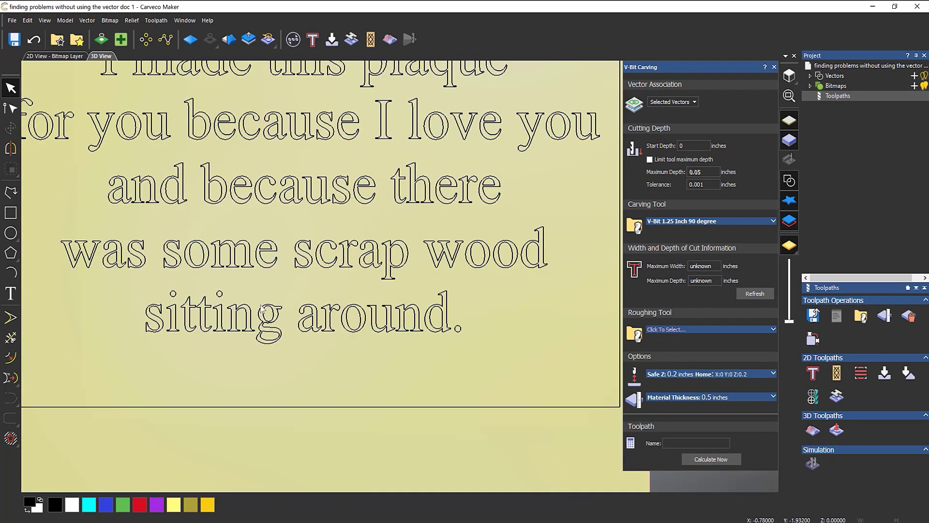
{"action": "left_click_drag", "start_coordinate": [134, 279], "coordinate": [290, 362]}
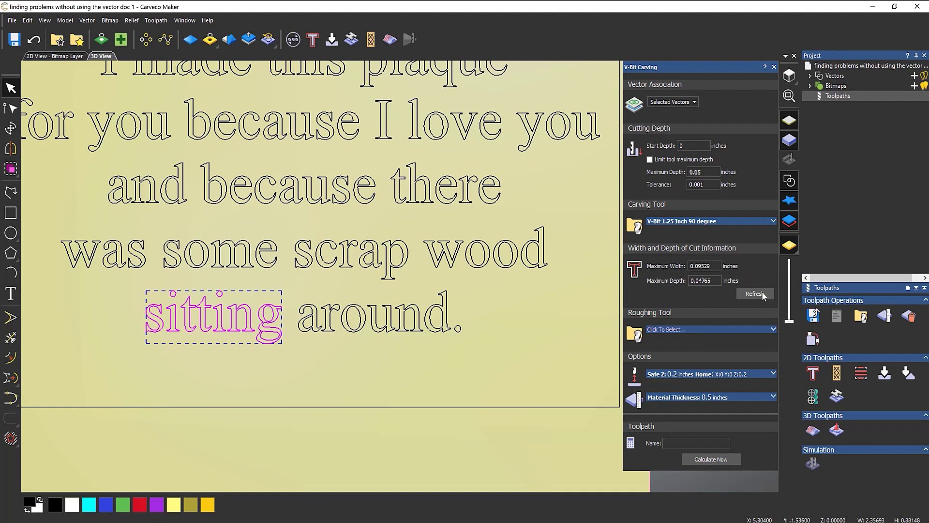
{"action": "left_click", "coordinate": [286, 284]}
{"action": "left_click_drag", "start_coordinate": [286, 284], "coordinate": [464, 358]}
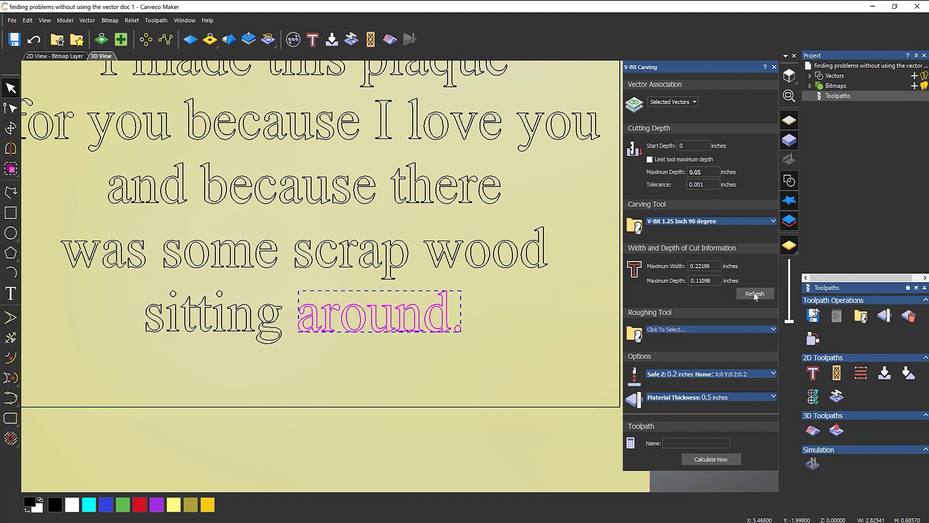
{"action": "left_click", "coordinate": [503, 309]}
Step: Refresh the cut information for all of the plaque text without the border and calculate its V-Bit Carving toolpath
{"action": "scroll", "coordinate": [380, 257], "scroll_direction": "down", "scroll_amount": 5}
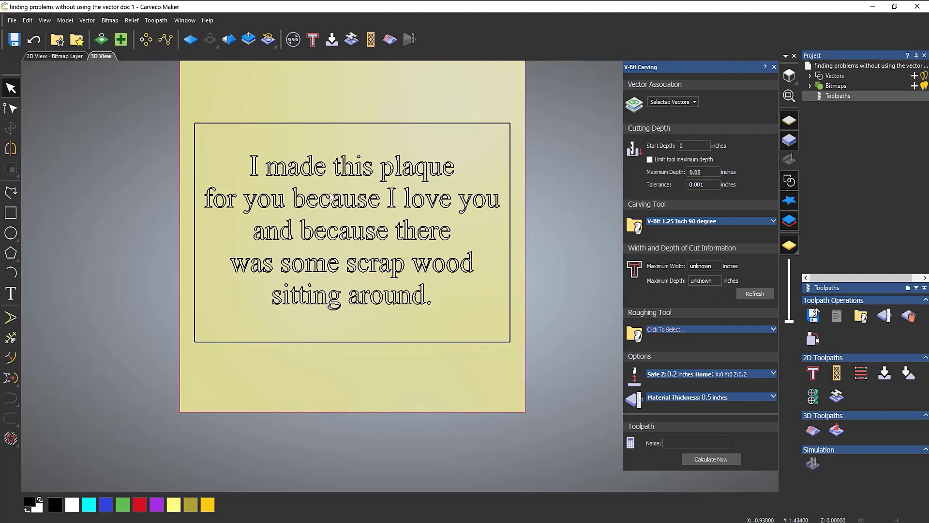
{"action": "left_click_drag", "start_coordinate": [167, 131], "coordinate": [538, 321]}
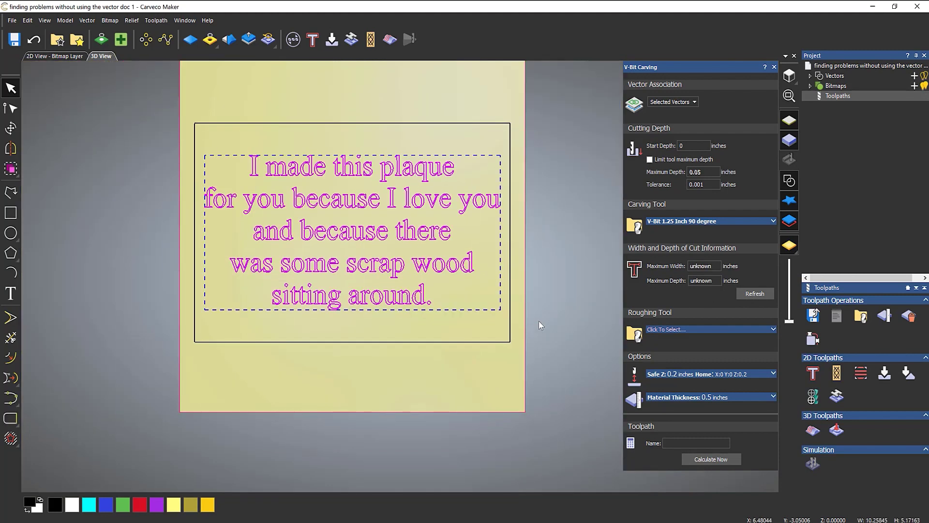
{"action": "left_click", "coordinate": [754, 294]}
{"action": "left_click", "coordinate": [710, 458]}
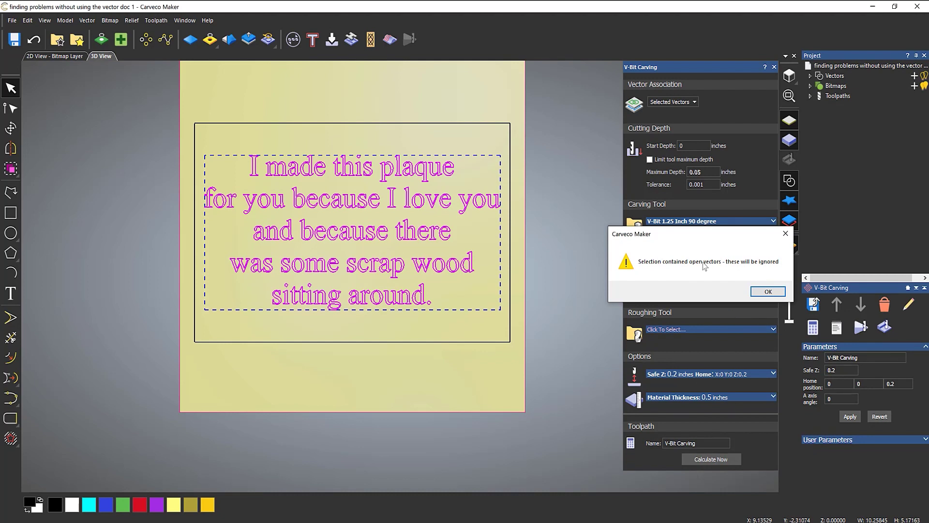
{"action": "left_click", "coordinate": [768, 293]}
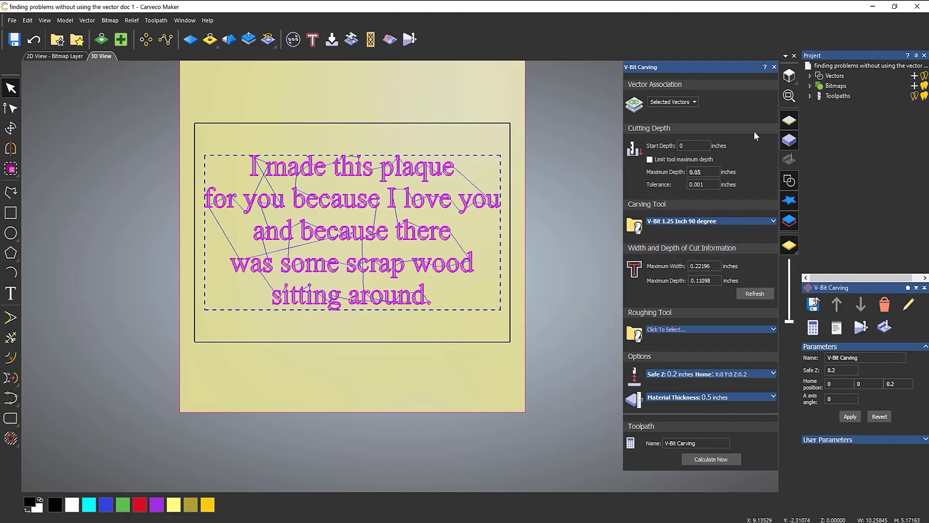
Step: Simulate all toolpaths and inspect the carved plaque text up close
{"action": "right_click", "coordinate": [838, 95]}
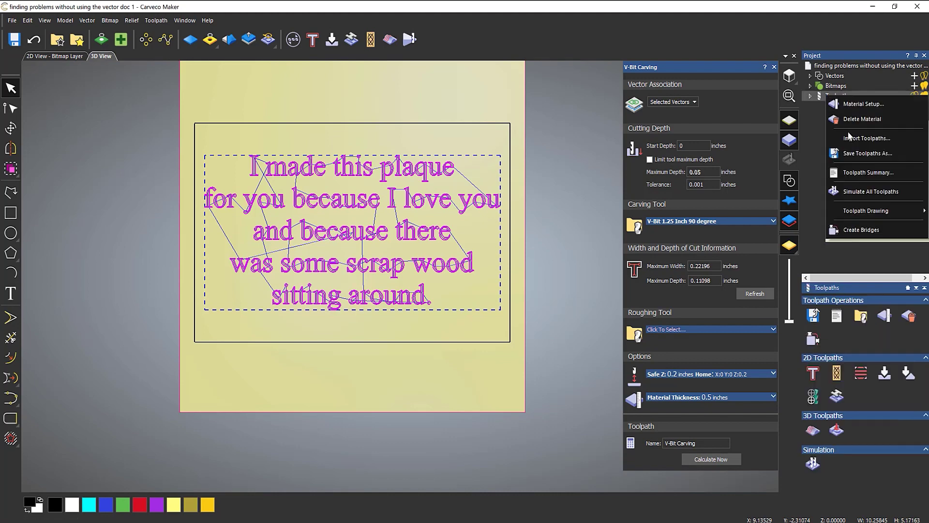
{"action": "left_click", "coordinate": [864, 194]}
{"action": "scroll", "coordinate": [370, 235], "scroll_direction": "up", "scroll_amount": 2}
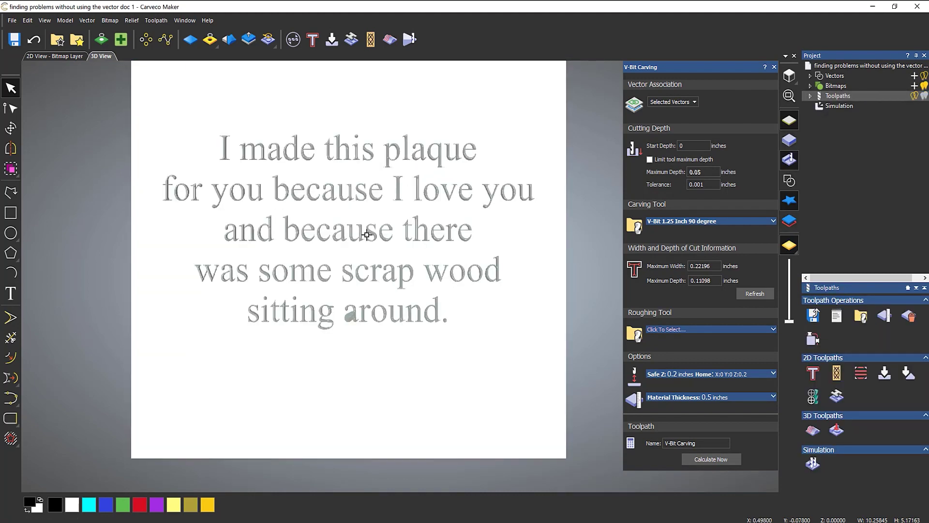
{"action": "middle_click_drag", "start_coordinate": [418, 270], "coordinate": [422, 309]}
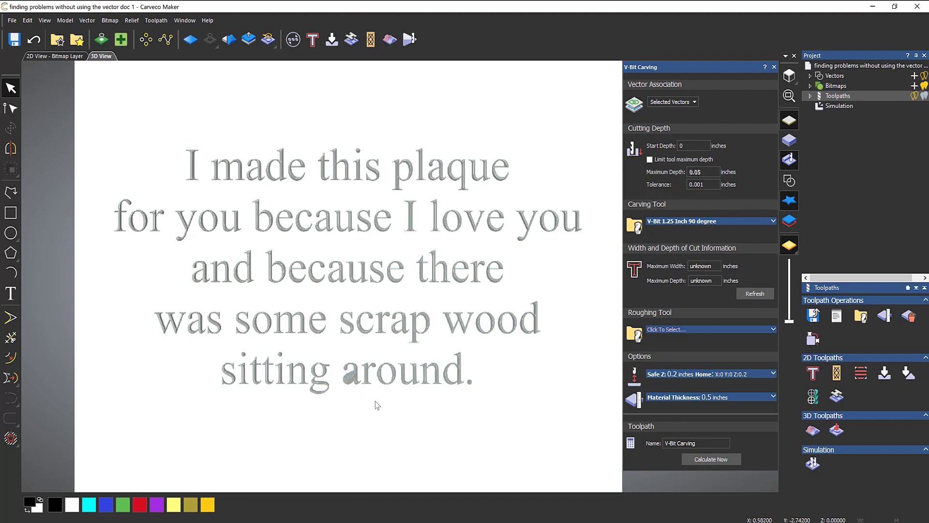
Step: Delete the simulation and show the vectors to inspect the "a" in "around." up close
{"action": "left_click", "coordinate": [836, 107]}
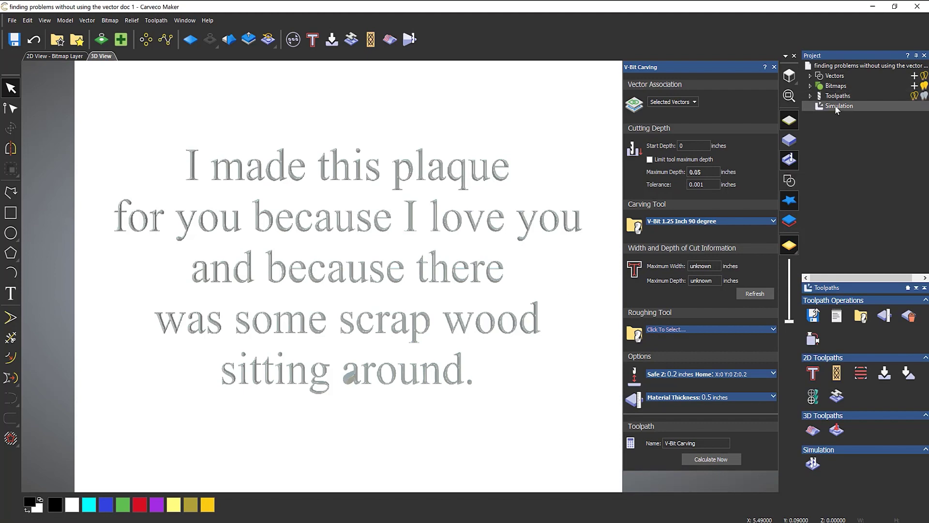
{"action": "right_click", "coordinate": [840, 105]}
{"action": "left_click", "coordinate": [849, 125]}
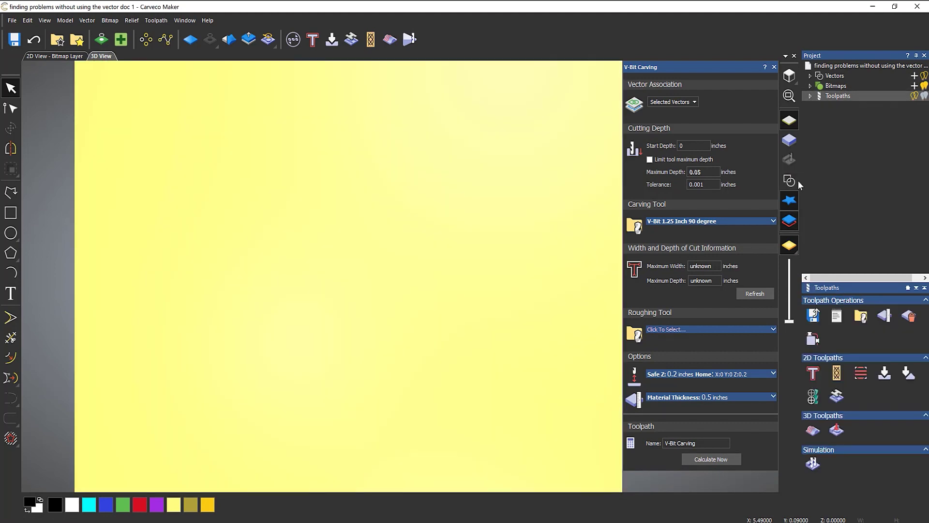
{"action": "left_click", "coordinate": [792, 183]}
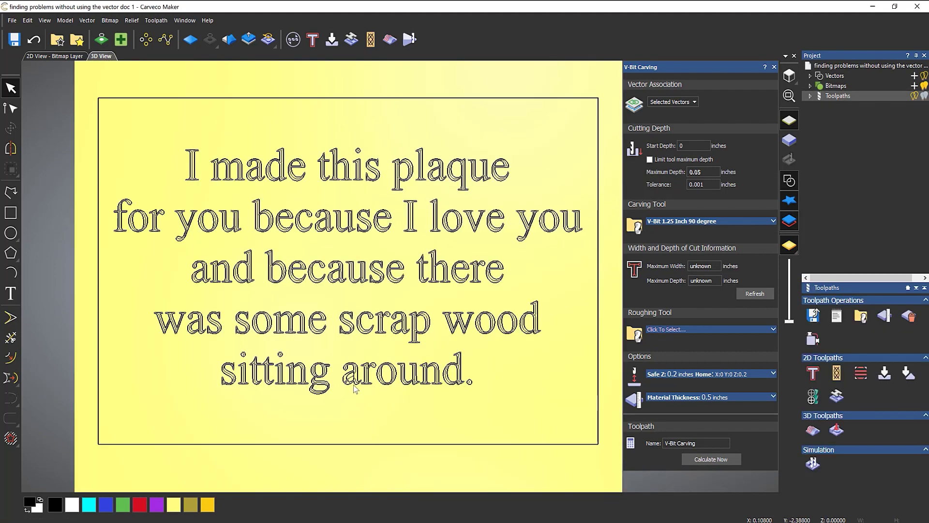
{"action": "scroll", "coordinate": [356, 395], "scroll_direction": "up", "scroll_amount": 3}
{"action": "scroll", "coordinate": [348, 373], "scroll_direction": "up", "scroll_amount": 3}
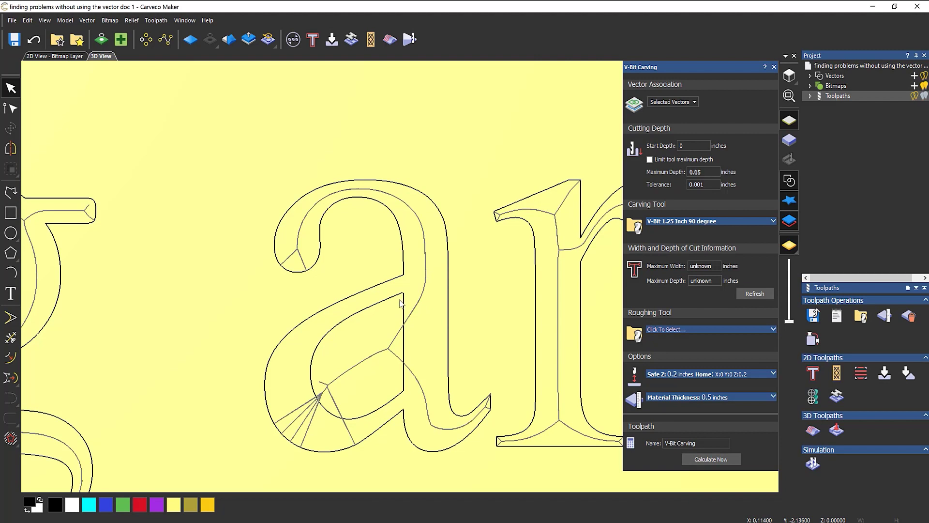
Step: Hide the toolpaths and close the open inner vector of the "a" in "around." with a line
{"action": "left_click", "coordinate": [918, 97]}
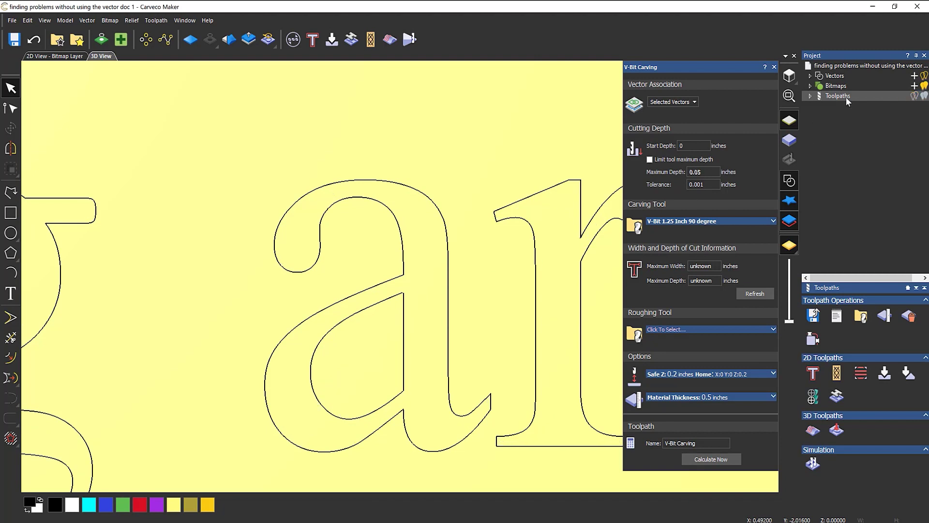
{"action": "scroll", "coordinate": [419, 296], "scroll_direction": "up", "scroll_amount": 5}
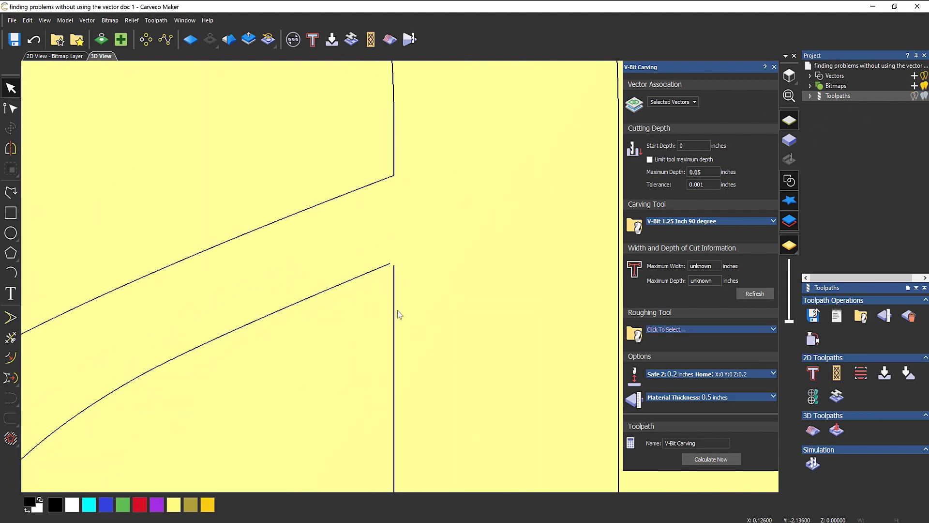
{"action": "left_click", "coordinate": [394, 286]}
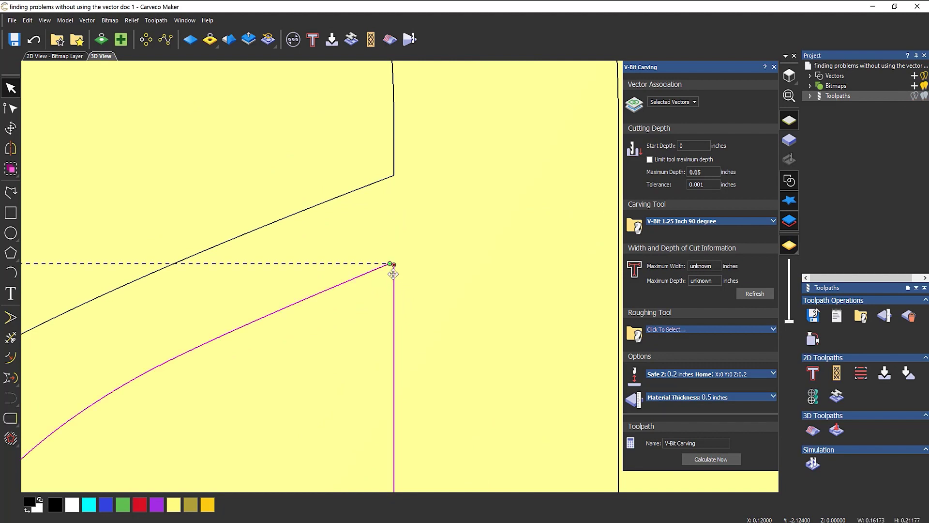
{"action": "scroll", "coordinate": [392, 266], "scroll_direction": "up", "scroll_amount": 2}
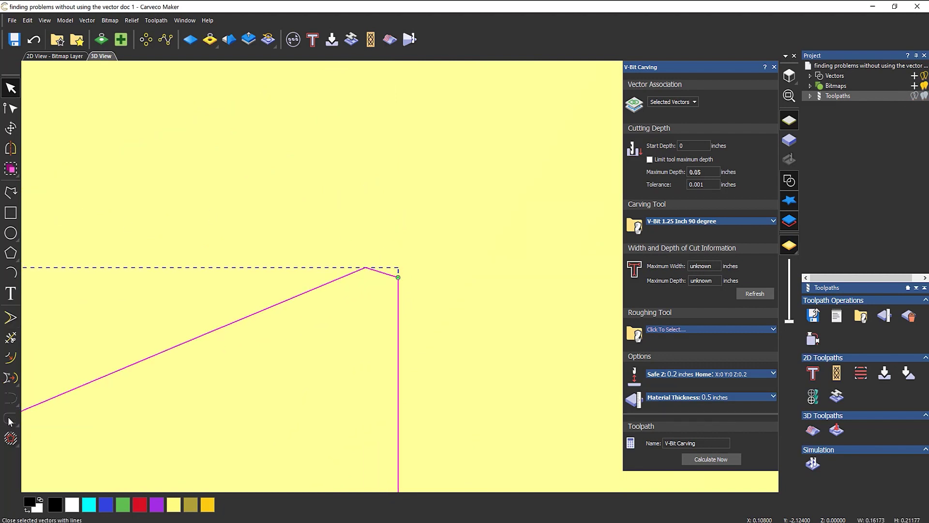
{"action": "scroll", "coordinate": [333, 358], "scroll_direction": "down", "scroll_amount": 2}
{"action": "scroll", "coordinate": [336, 354], "scroll_direction": "down", "scroll_amount": 5}
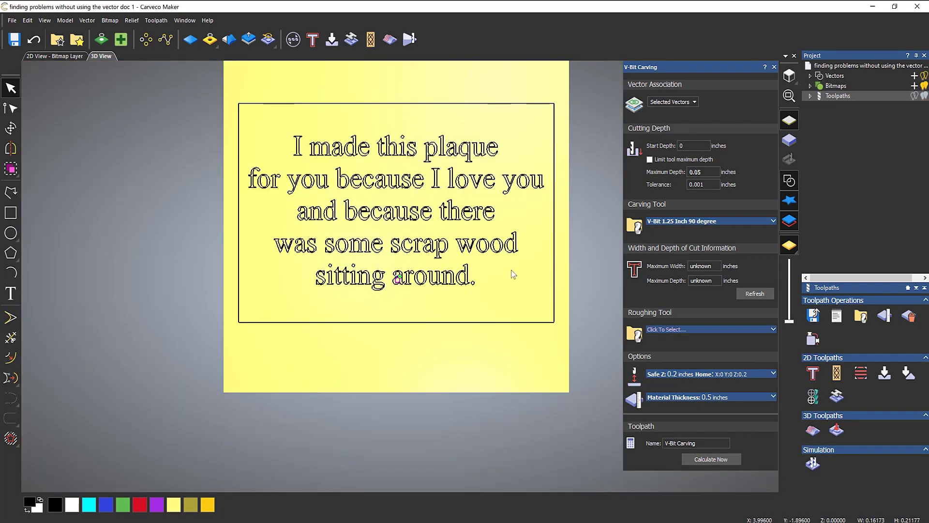
{"action": "left_click", "coordinate": [505, 275]}
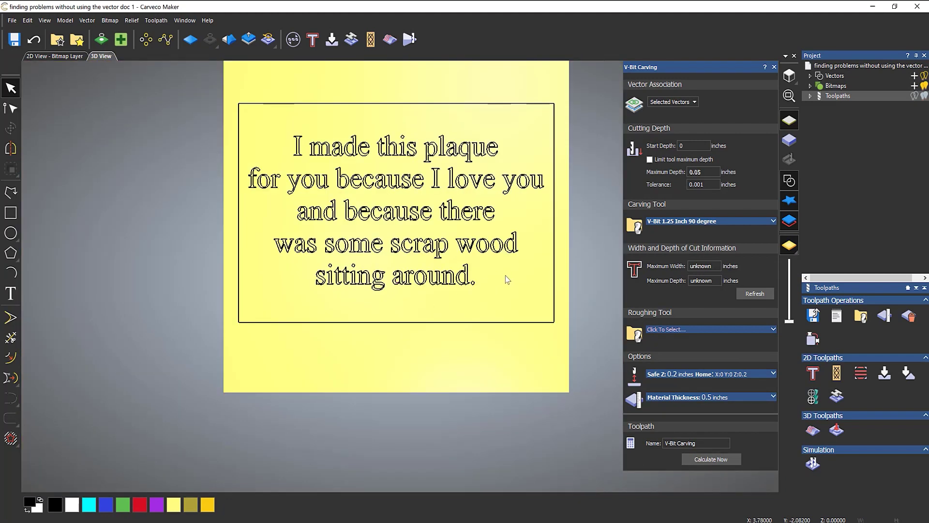
Step: Refresh the cut information for the repaired plaque text without the border and recalculate its V-Bit Carving toolpath
{"action": "middle_click_drag", "start_coordinate": [505, 274], "coordinate": [483, 330]}
{"action": "left_click_drag", "start_coordinate": [187, 166], "coordinate": [621, 409]}
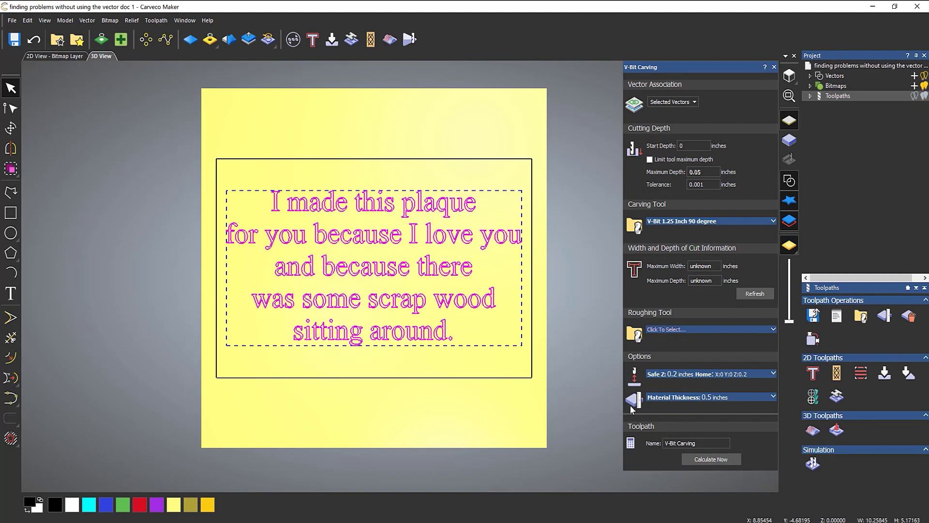
{"action": "left_click", "coordinate": [757, 294]}
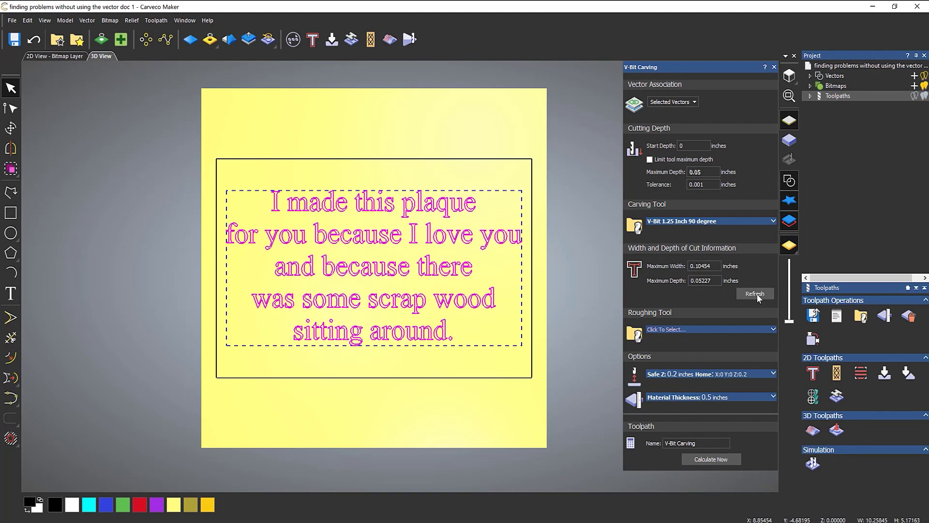
{"action": "left_click", "coordinate": [712, 461]}
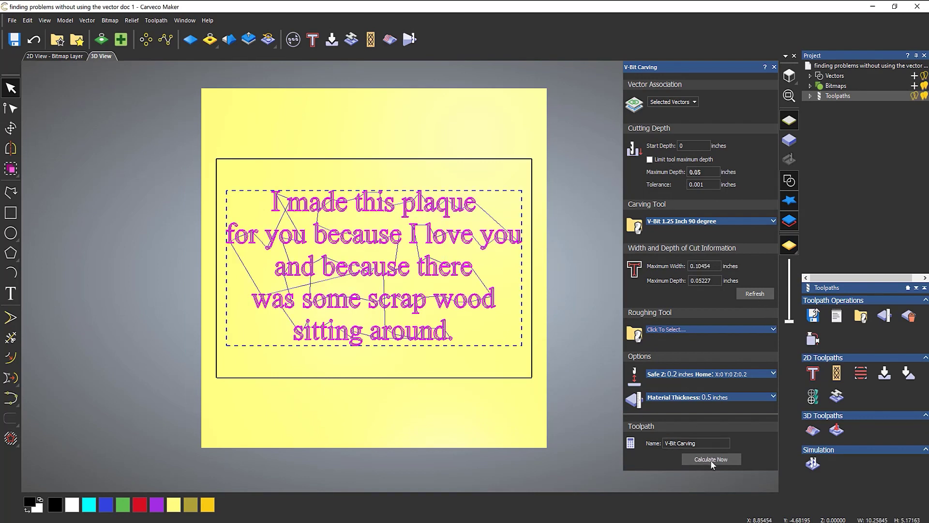
{"action": "left_click", "coordinate": [774, 68]}
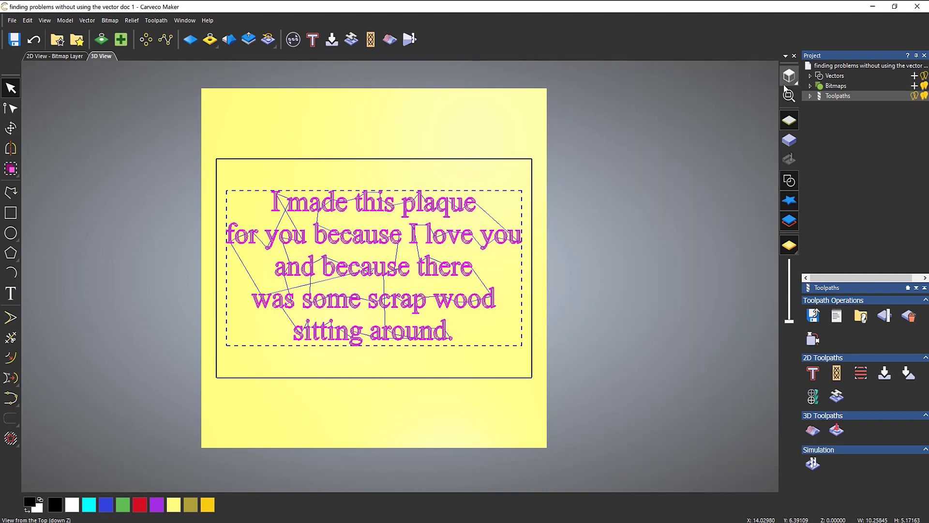
Step: Simulate the recalculated V-Bit Carving toolpath of the plaque text
{"action": "left_click", "coordinate": [810, 96]}
{"action": "right_click", "coordinate": [850, 105]}
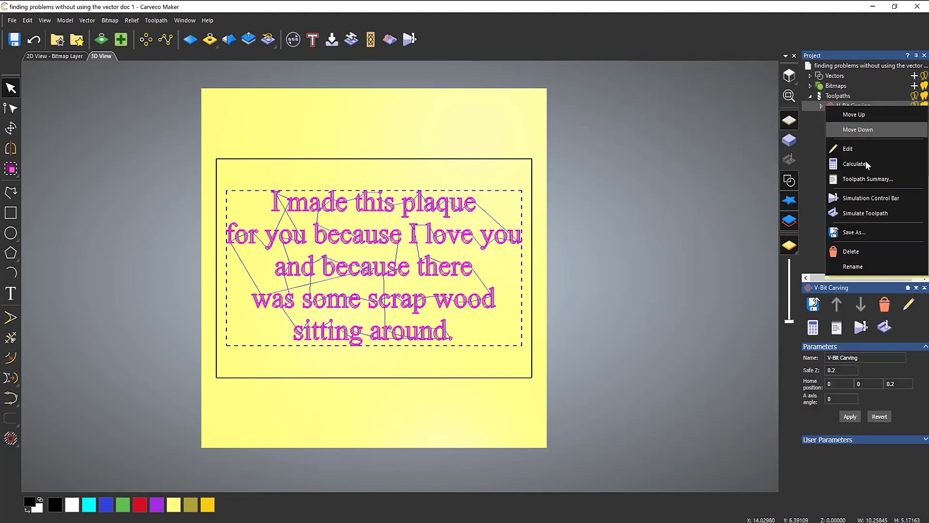
{"action": "left_click", "coordinate": [866, 213]}
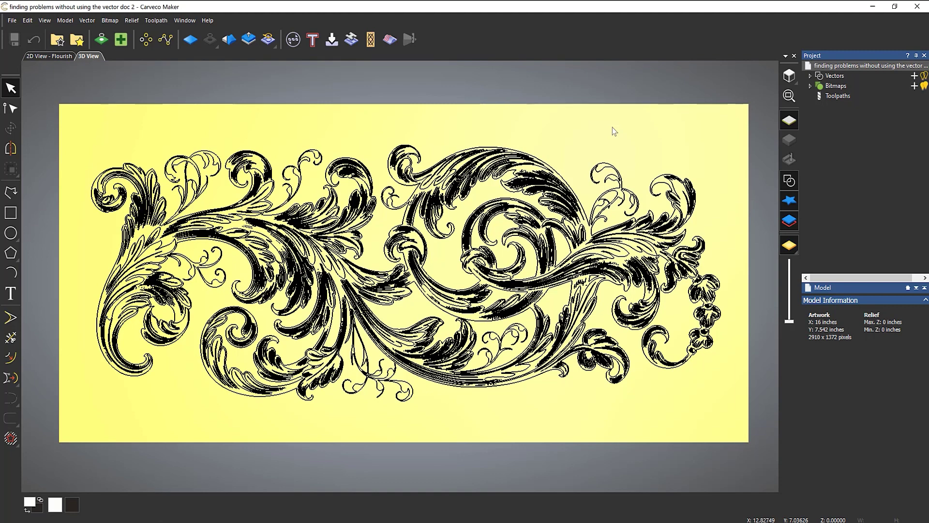
Step: Start a V-Bit Carving toolpath for the flourish artwork with the V-Bit 1.25 Inch 90 degree tool
{"action": "left_click", "coordinate": [836, 96]}
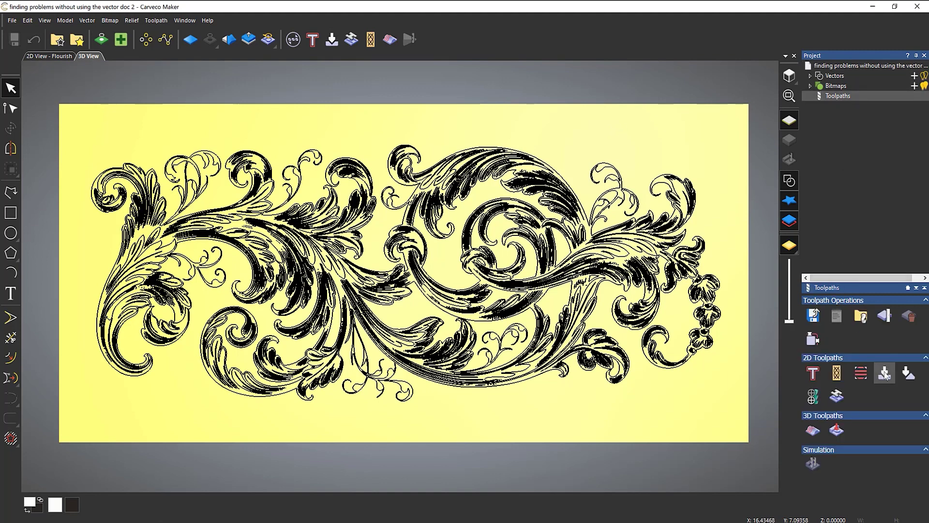
{"action": "left_click", "coordinate": [860, 372]}
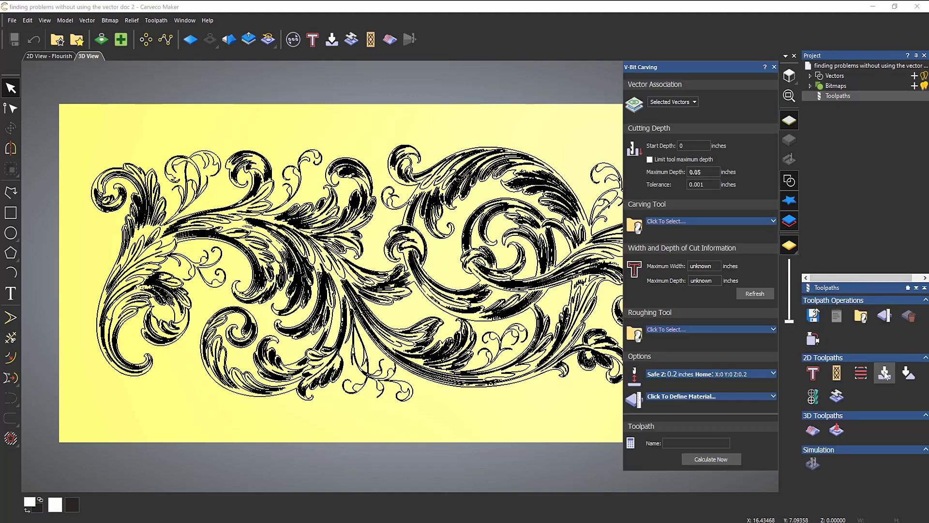
{"action": "left_click", "coordinate": [676, 225]}
{"action": "scroll", "coordinate": [457, 247], "scroll_direction": "down", "scroll_amount": 5}
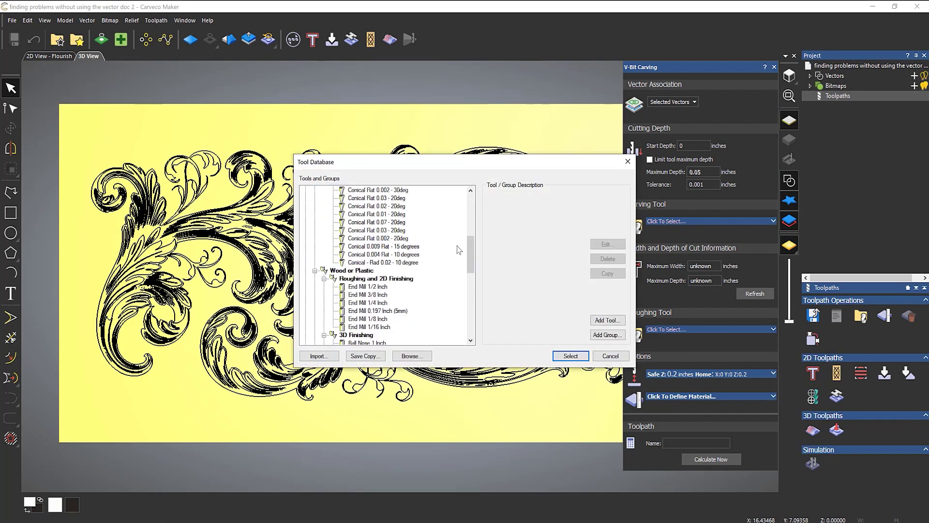
{"action": "scroll", "coordinate": [454, 247], "scroll_direction": "down", "scroll_amount": 4}
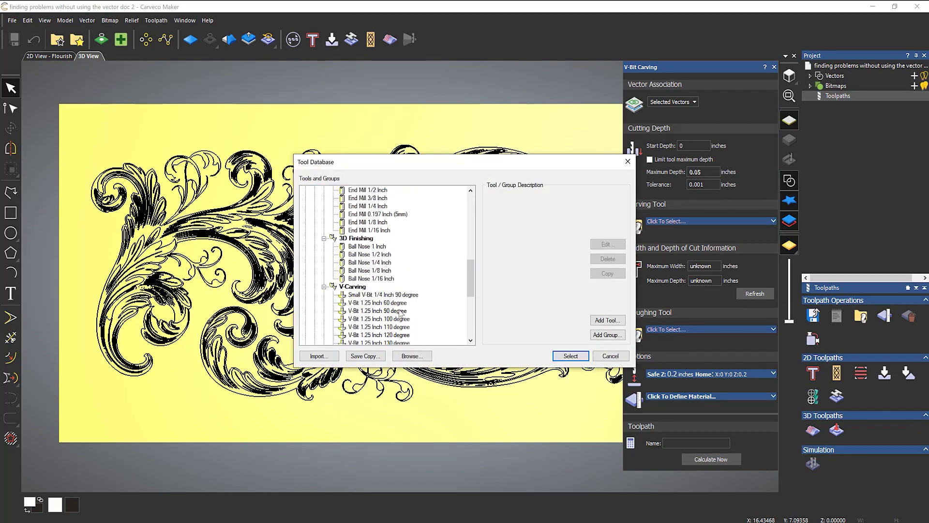
{"action": "left_click", "coordinate": [377, 310]}
{"action": "left_click", "coordinate": [570, 355]}
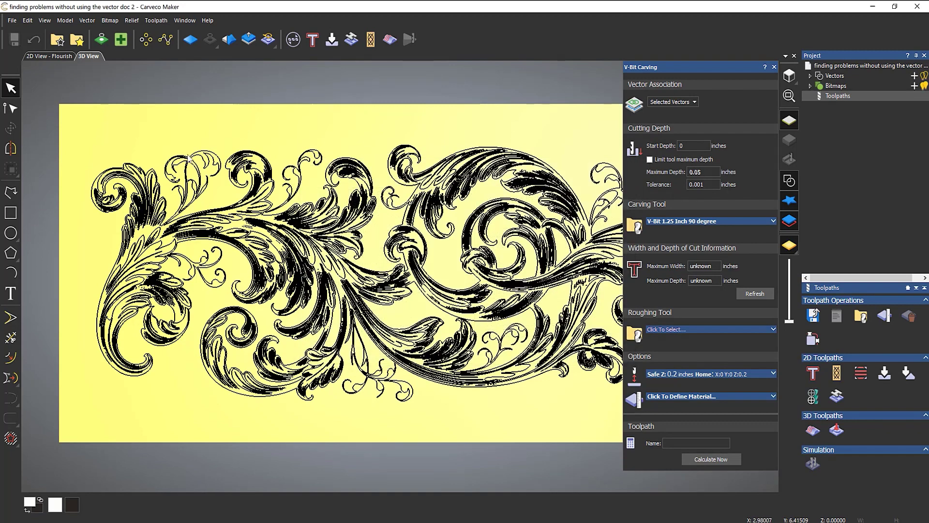
Step: Define a 0.5 inch material thickness and try to calculate the V-Bit Carving toolpath for all flourish vectors
{"action": "scroll", "coordinate": [406, 149], "scroll_direction": "down", "scroll_amount": 2}
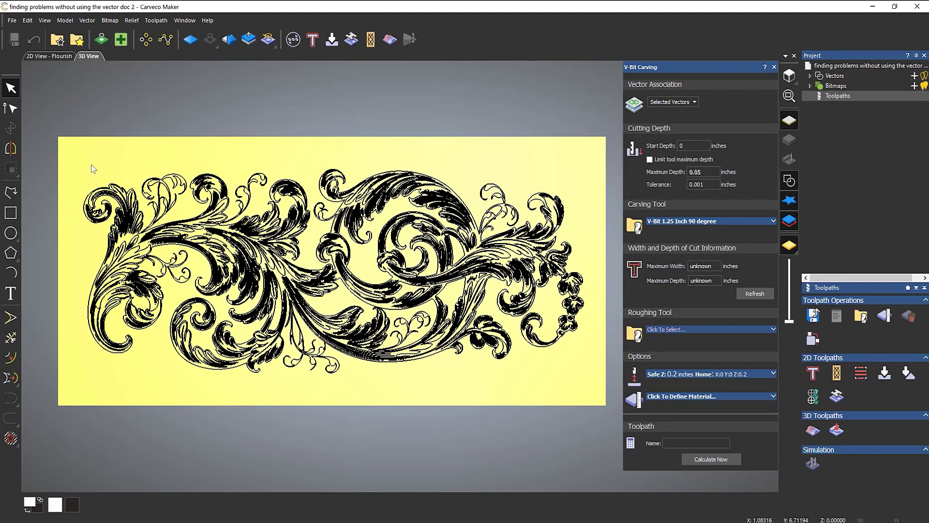
{"action": "left_click_drag", "start_coordinate": [49, 125], "coordinate": [622, 422]}
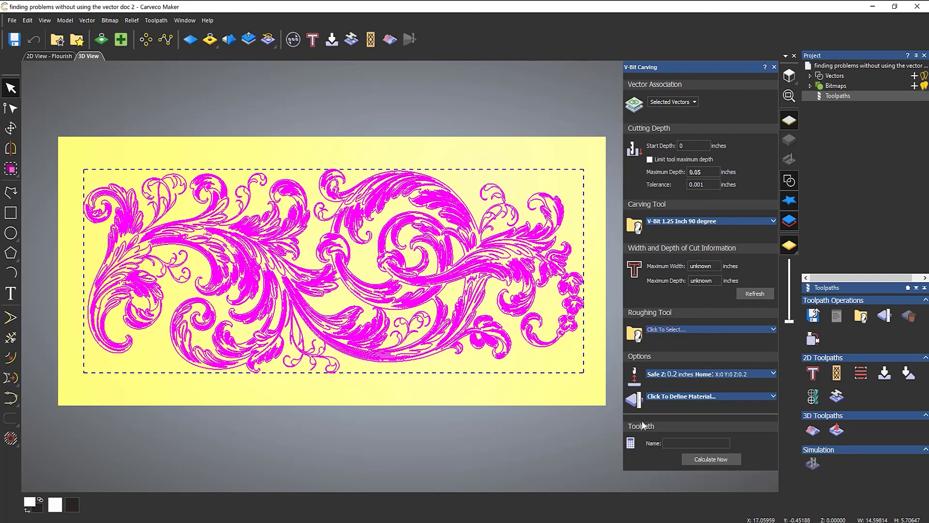
{"action": "left_click", "coordinate": [693, 396]}
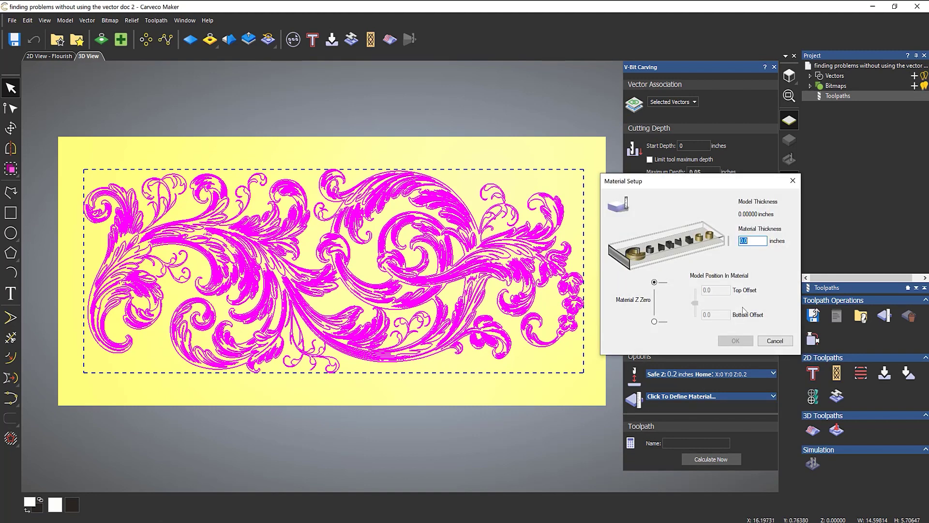
{"action": "type", "text": "0.5"}
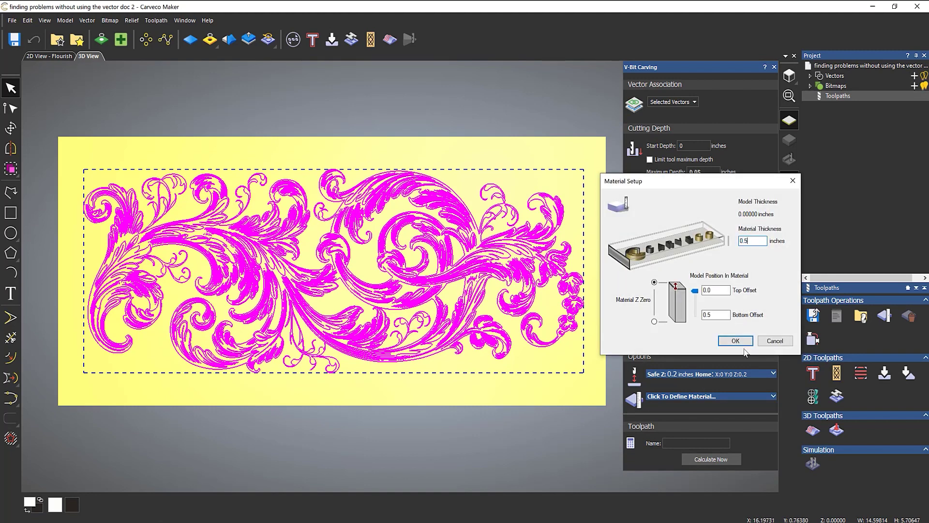
{"action": "left_click", "coordinate": [735, 340]}
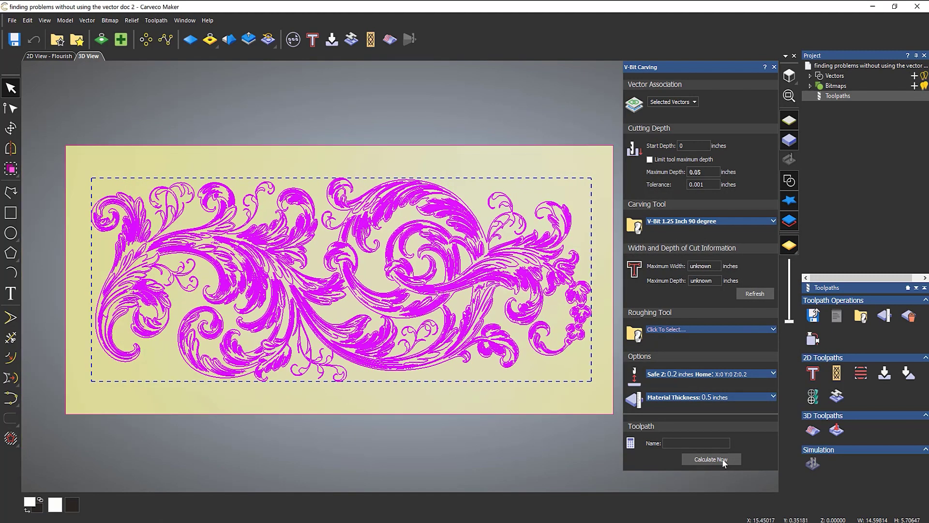
{"action": "left_click", "coordinate": [722, 458]}
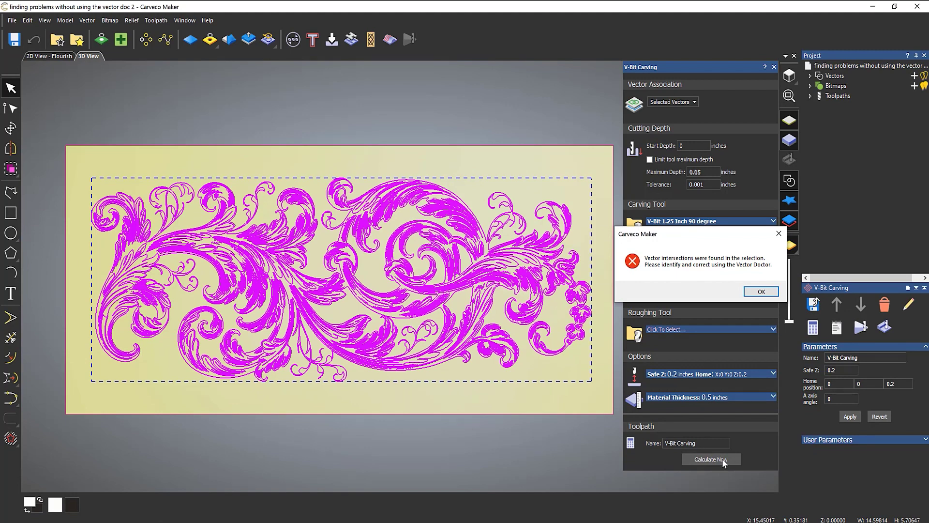
{"action": "left_click", "coordinate": [758, 293]}
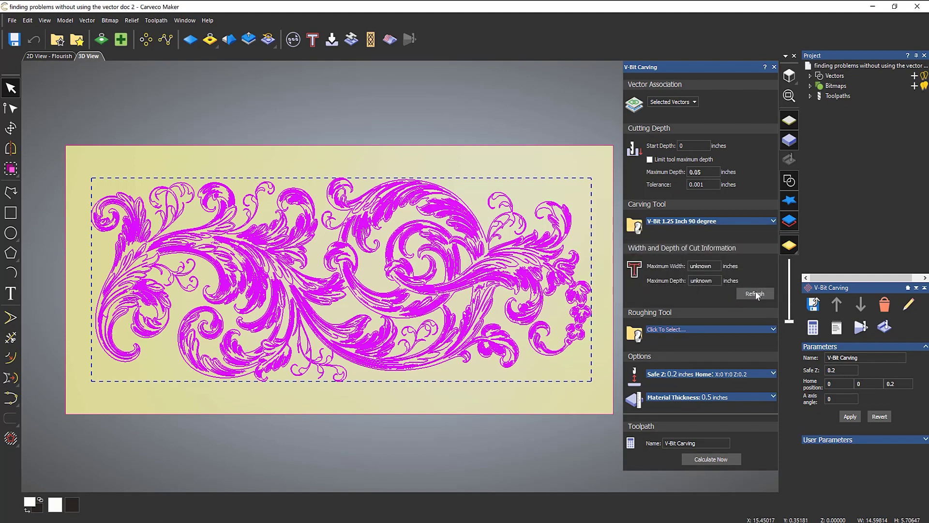
Step: Test the leftmost section of the flourish and the overlapping section beside it for intersections by refreshing the cut information for each
{"action": "left_click", "coordinate": [490, 151]}
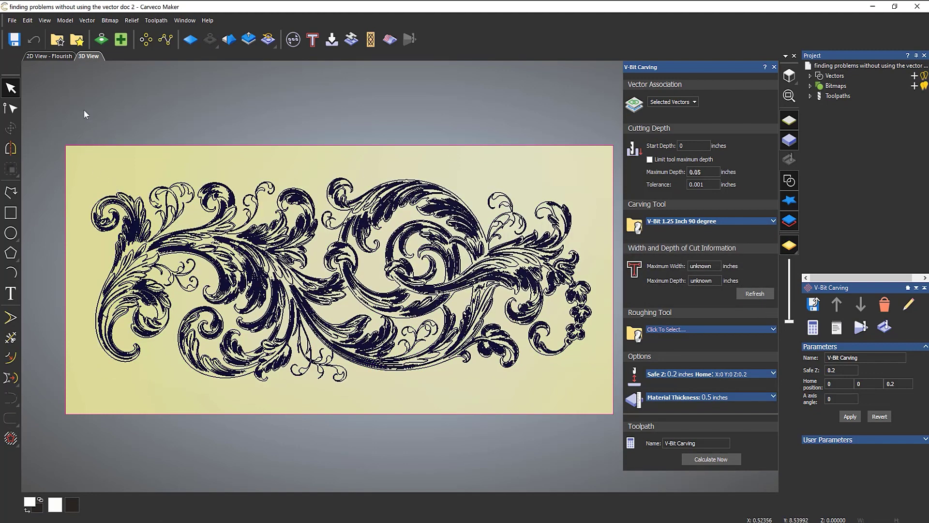
{"action": "left_click_drag", "start_coordinate": [83, 109], "coordinate": [204, 389]}
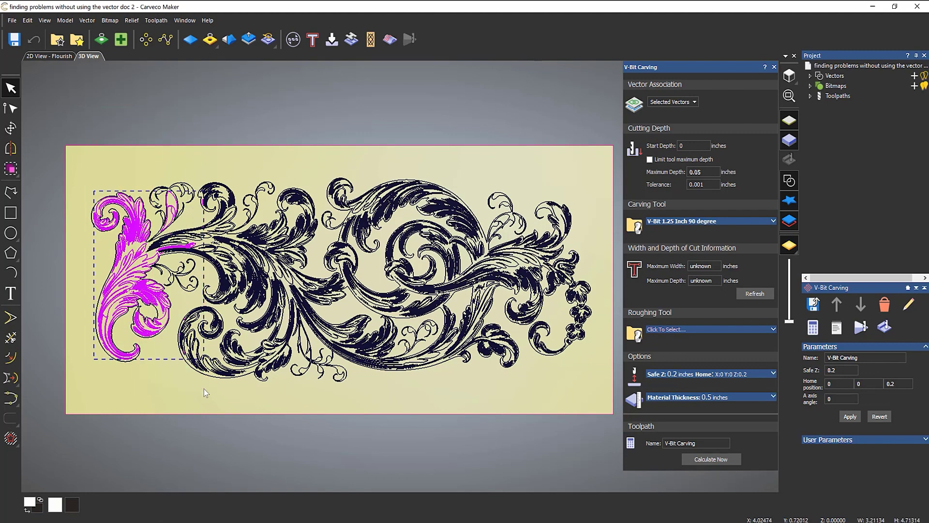
{"action": "left_click", "coordinate": [754, 294]}
{"action": "left_click", "coordinate": [153, 133]}
{"action": "left_click_drag", "start_coordinate": [145, 116], "coordinate": [277, 393]}
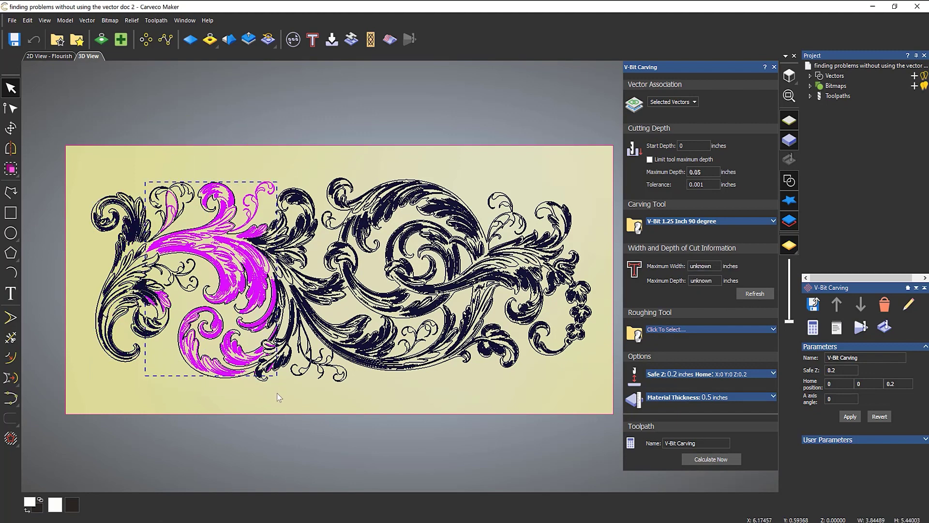
{"action": "left_click", "coordinate": [759, 294]}
Step: Test the left-centre section of the flourish and the section at the start of the large spiral by refreshing the cut information for each
{"action": "left_click", "coordinate": [251, 136]}
{"action": "left_click_drag", "start_coordinate": [228, 110], "coordinate": [287, 282]}
{"action": "left_click_drag", "start_coordinate": [265, 216], "coordinate": [357, 406]}
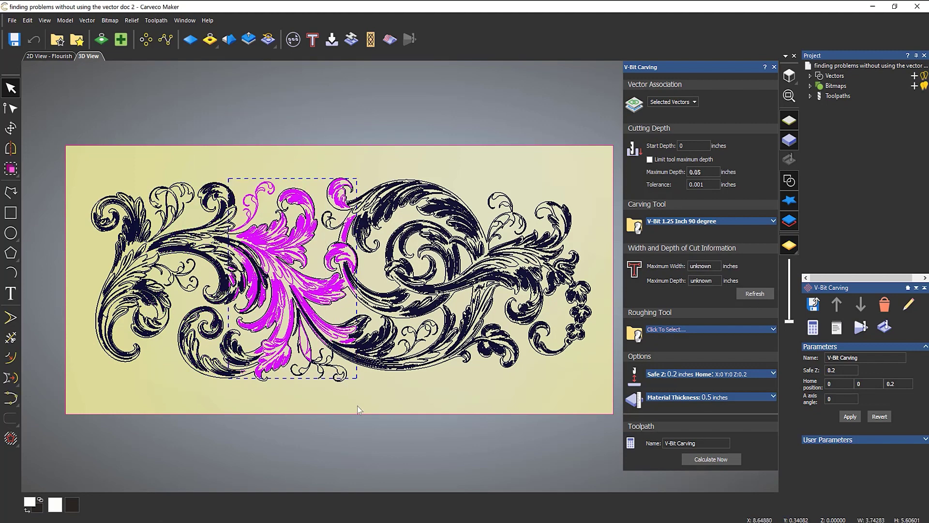
{"action": "left_click", "coordinate": [752, 294]}
{"action": "left_click", "coordinate": [363, 151]}
{"action": "left_click_drag", "start_coordinate": [308, 120], "coordinate": [427, 398]}
{"action": "left_click", "coordinate": [756, 294]}
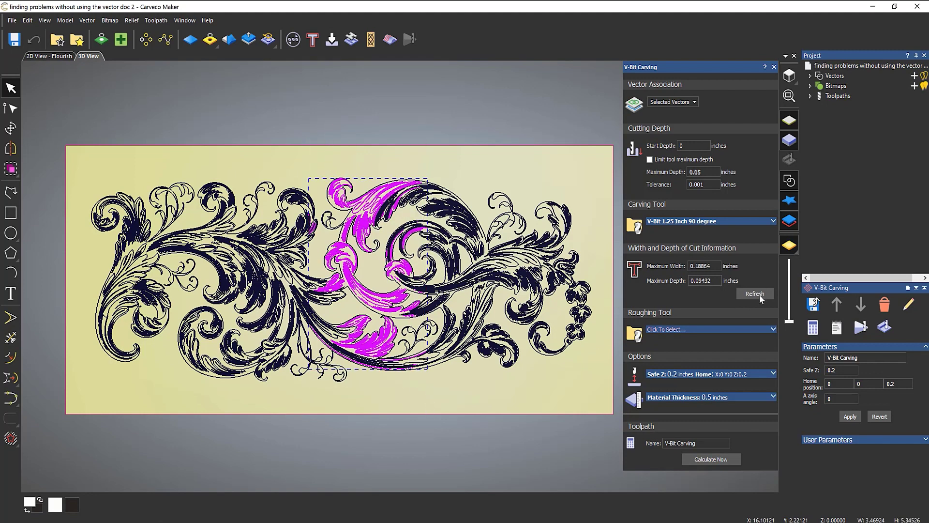
Step: Test the large spiral section of the flourish and the section just beyond it for intersections by refreshing the cut information for each
{"action": "left_click", "coordinate": [383, 149]}
{"action": "left_click_drag", "start_coordinate": [358, 113], "coordinate": [489, 422]}
{"action": "left_click", "coordinate": [752, 297]}
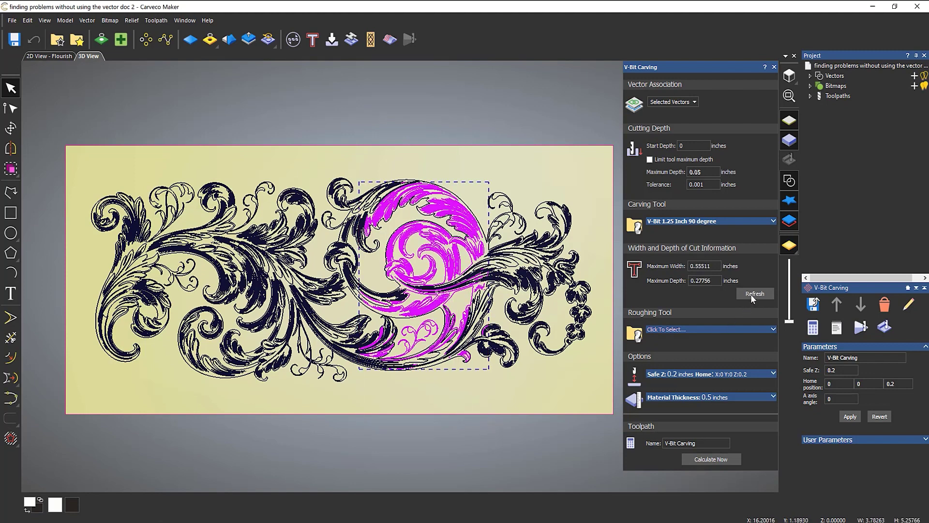
{"action": "left_click", "coordinate": [486, 144]}
{"action": "left_click_drag", "start_coordinate": [450, 109], "coordinate": [553, 398]}
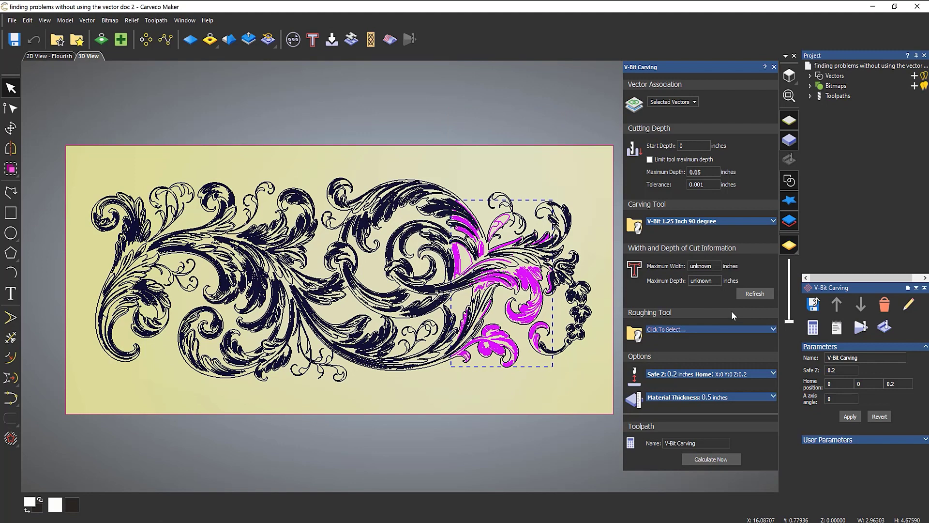
{"action": "left_click", "coordinate": [755, 293]}
Step: Test the far right end section of the flourish for intersections by refreshing its cut information
{"action": "left_click_drag", "start_coordinate": [486, 95], "coordinate": [607, 417]}
{"action": "left_click", "coordinate": [757, 294]}
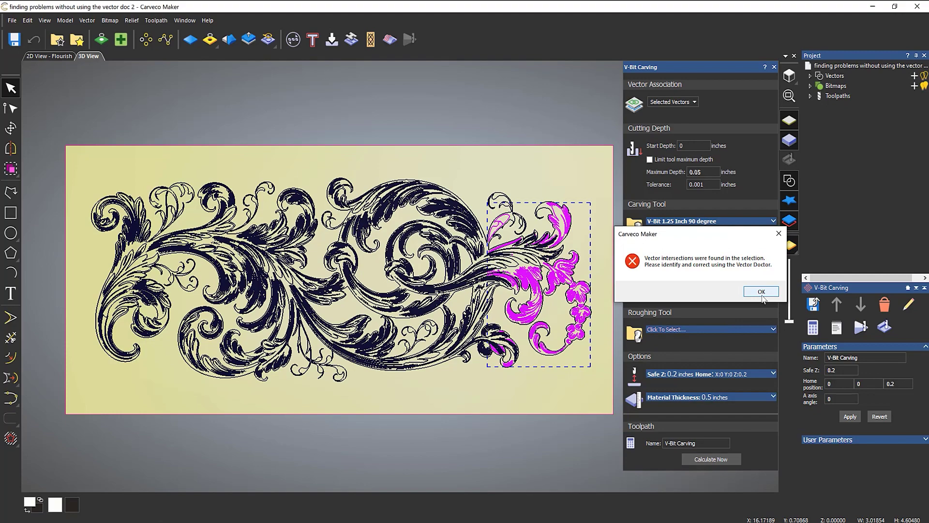
{"action": "left_click", "coordinate": [761, 292]}
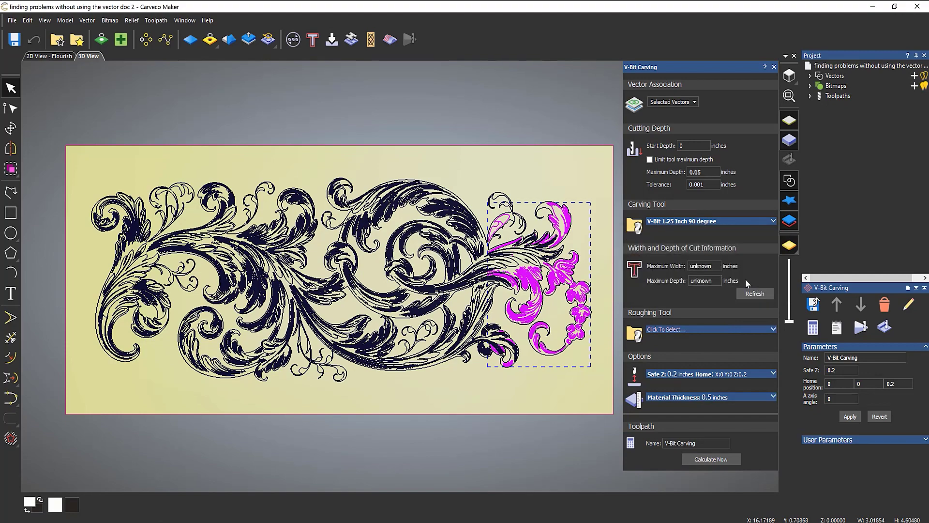
Step: Test the lower flower area and the upper leaf spray at the flourish's right end by refreshing the cut information for each
{"action": "scroll", "coordinate": [578, 272], "scroll_direction": "up", "scroll_amount": 2}
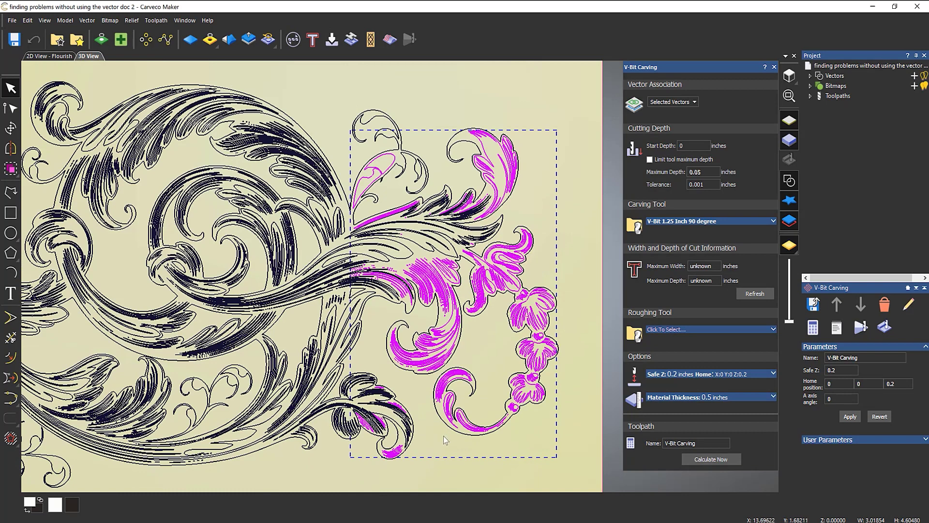
{"action": "left_click", "coordinate": [429, 442]}
{"action": "left_click_drag", "start_coordinate": [346, 359], "coordinate": [459, 513]}
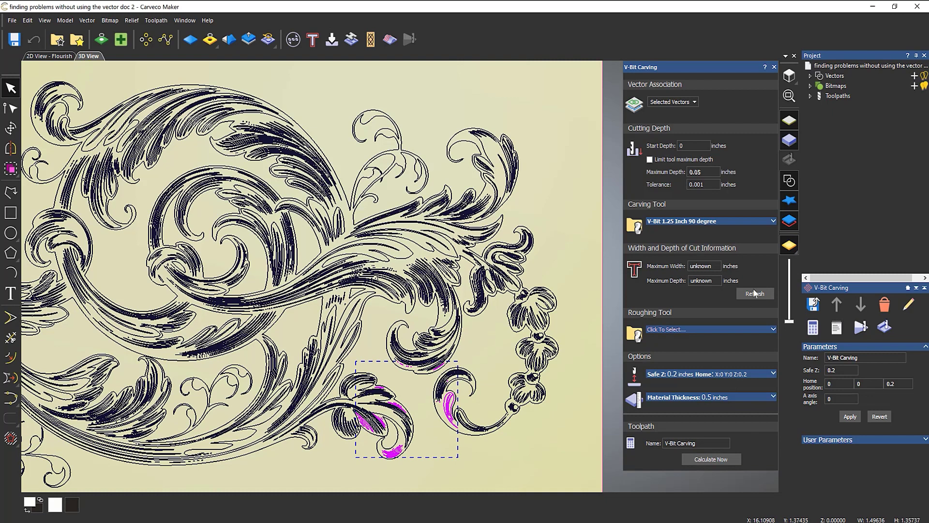
{"action": "left_click", "coordinate": [755, 293]}
{"action": "left_click", "coordinate": [551, 430]}
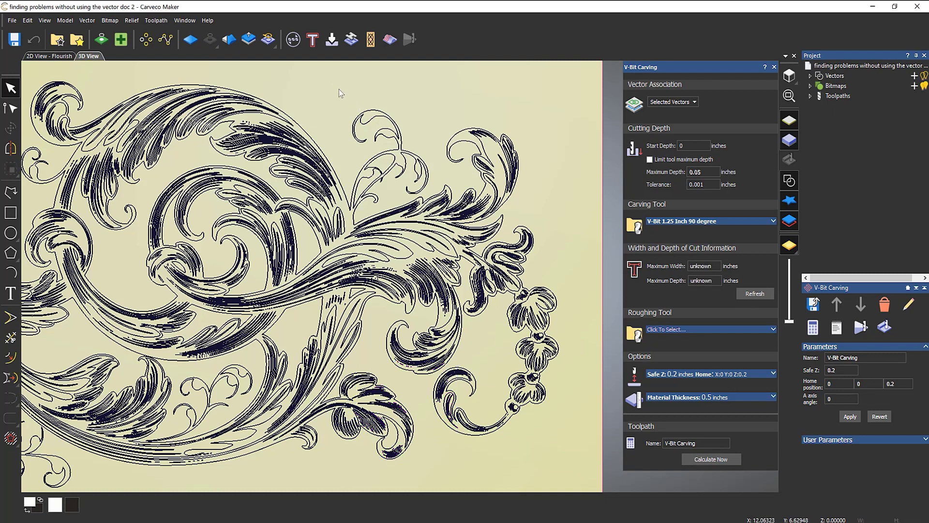
{"action": "left_click_drag", "start_coordinate": [333, 81], "coordinate": [565, 277]}
{"action": "left_click", "coordinate": [747, 296]}
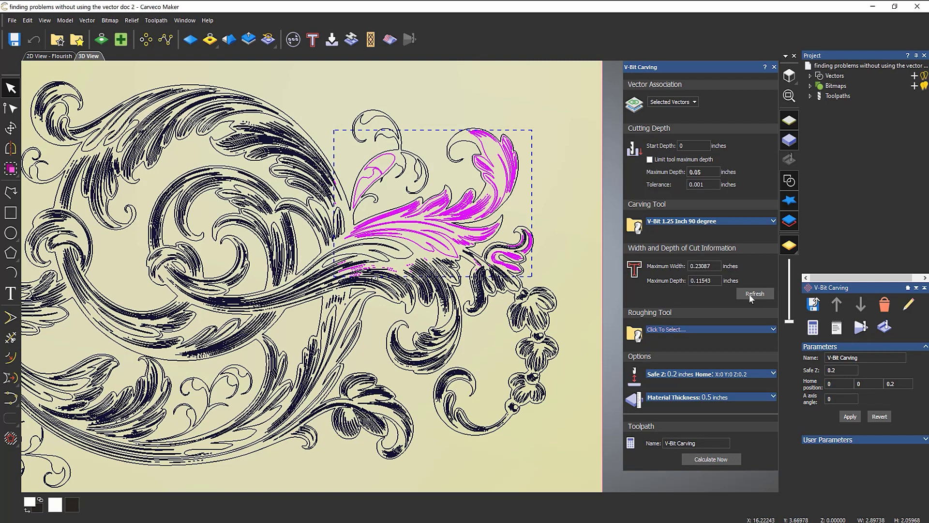
Step: Test the hanging chain of three blossoms at the flourish's right end for intersections by refreshing its cut information
{"action": "left_click", "coordinate": [588, 248]}
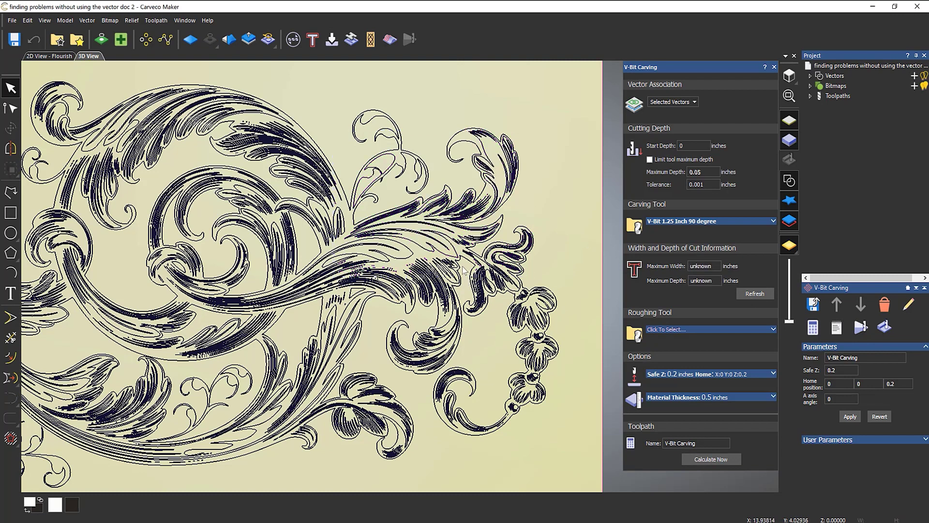
{"action": "left_click_drag", "start_coordinate": [461, 266], "coordinate": [575, 454]}
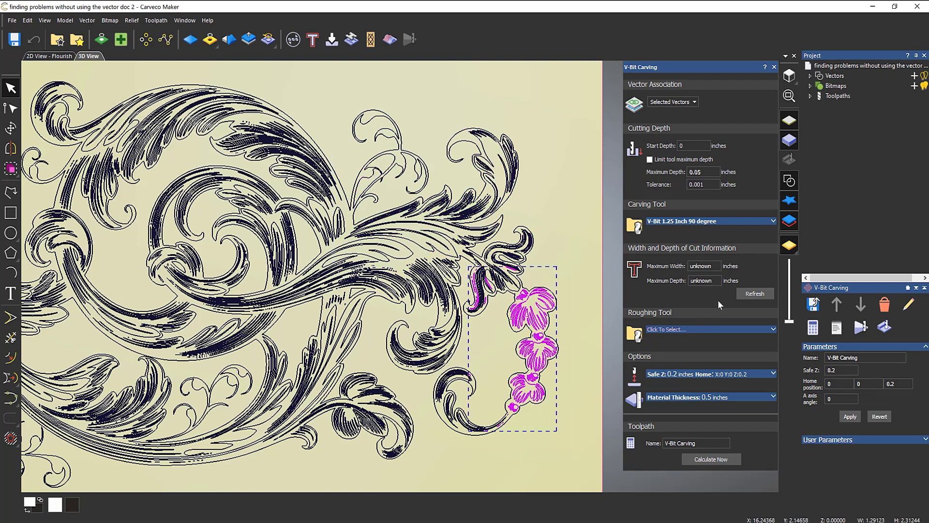
{"action": "left_click", "coordinate": [753, 295]}
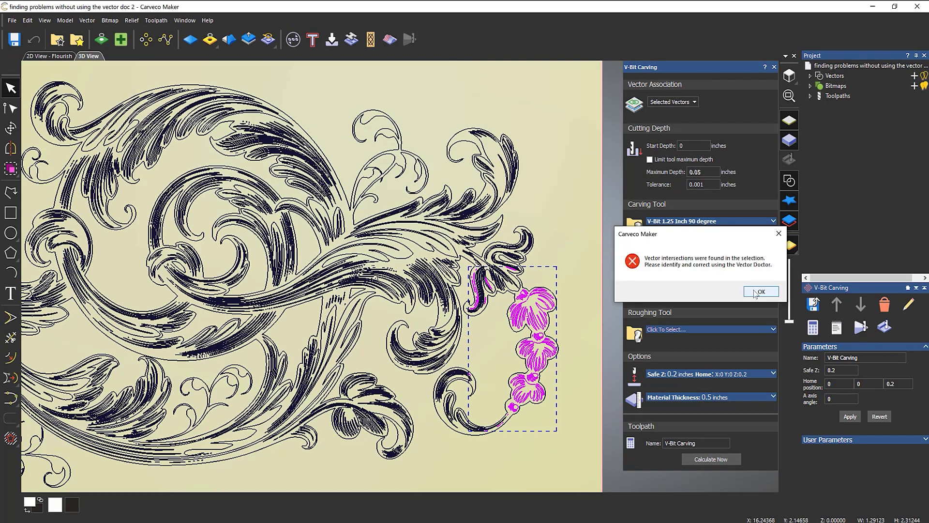
{"action": "left_click", "coordinate": [756, 293]}
Step: Test the lowest blossom and the middle blossom of the hanging chain separately by refreshing the cut information for each
{"action": "left_click", "coordinate": [586, 328]}
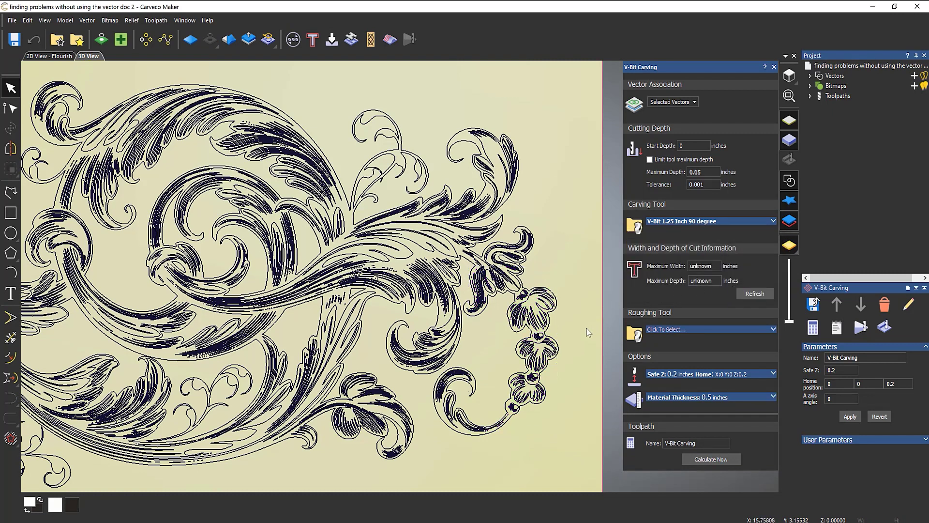
{"action": "left_click_drag", "start_coordinate": [493, 367], "coordinate": [559, 426]}
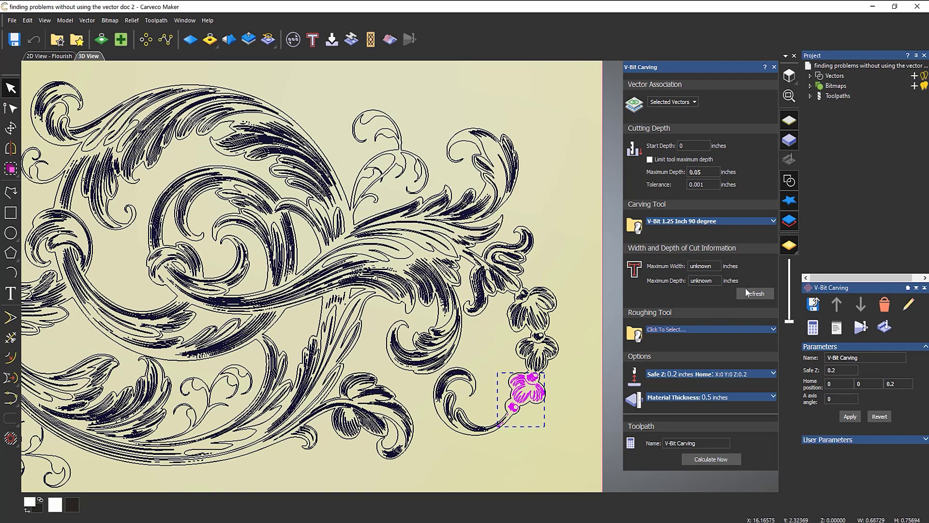
{"action": "left_click", "coordinate": [764, 294]}
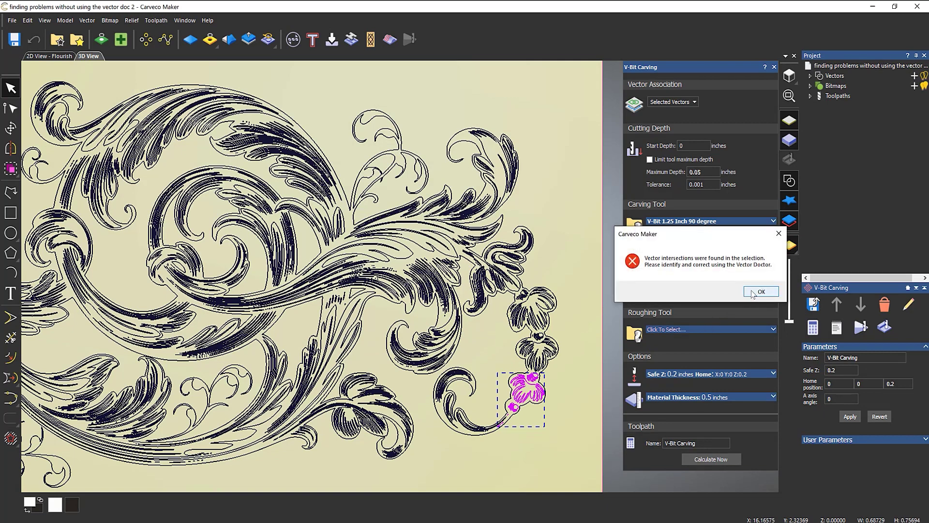
{"action": "left_click", "coordinate": [754, 292]}
{"action": "left_click_drag", "start_coordinate": [499, 325], "coordinate": [578, 373]}
{"action": "left_click", "coordinate": [745, 296]}
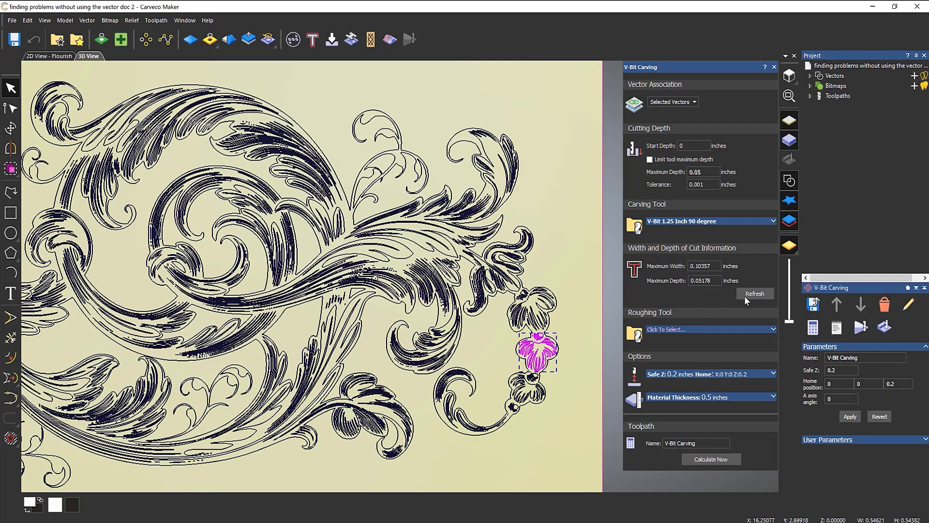
Step: Test the top blossom with the leaves above it, and retest the lowest blossom alone, by refreshing the cut information
{"action": "left_click", "coordinate": [573, 267]}
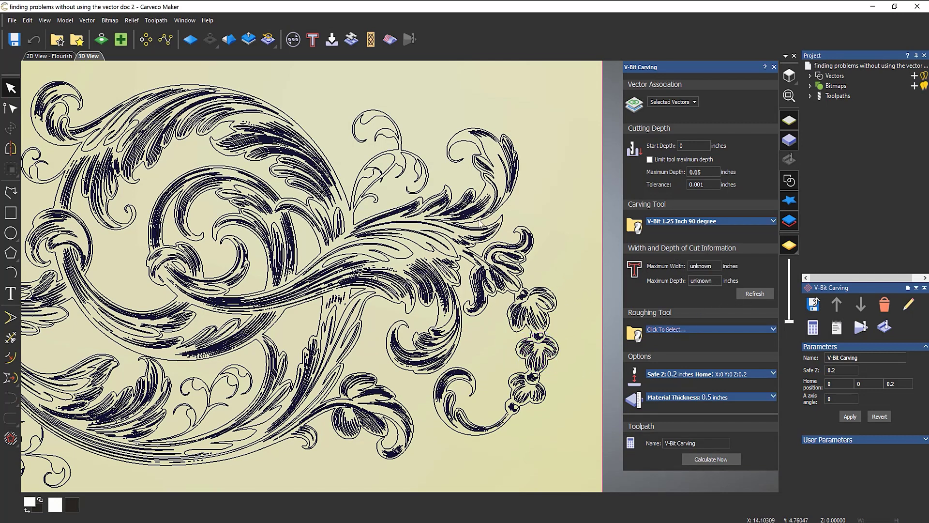
{"action": "left_click_drag", "start_coordinate": [446, 170], "coordinate": [587, 341]}
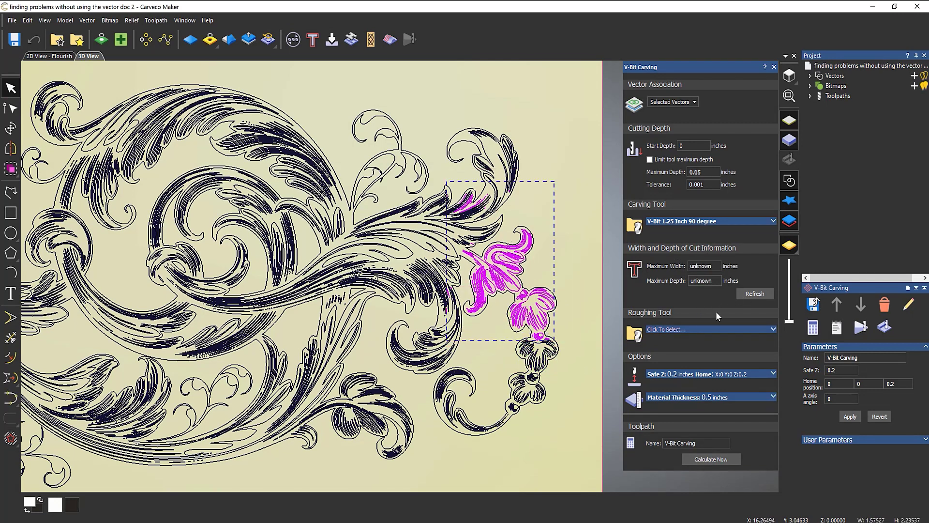
{"action": "left_click", "coordinate": [754, 294]}
{"action": "left_click", "coordinate": [500, 370]}
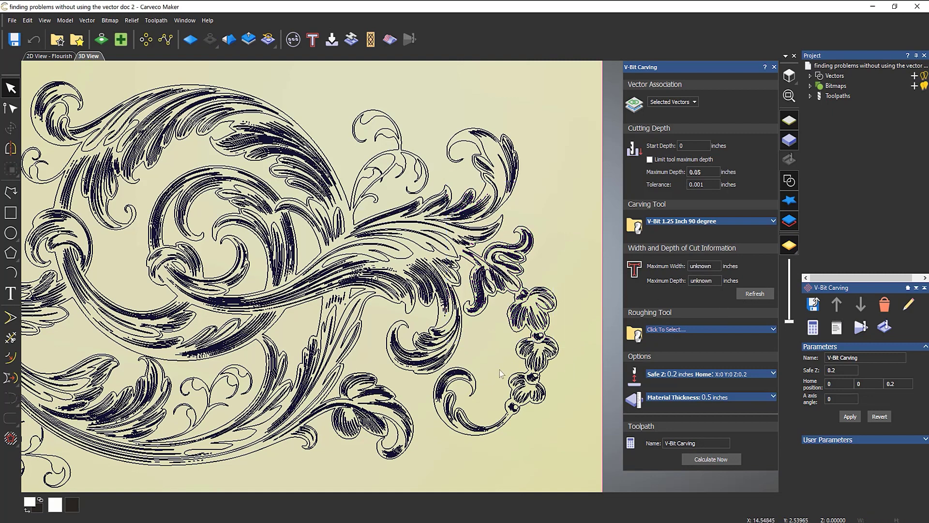
{"action": "left_click_drag", "start_coordinate": [534, 407], "coordinate": [560, 416]}
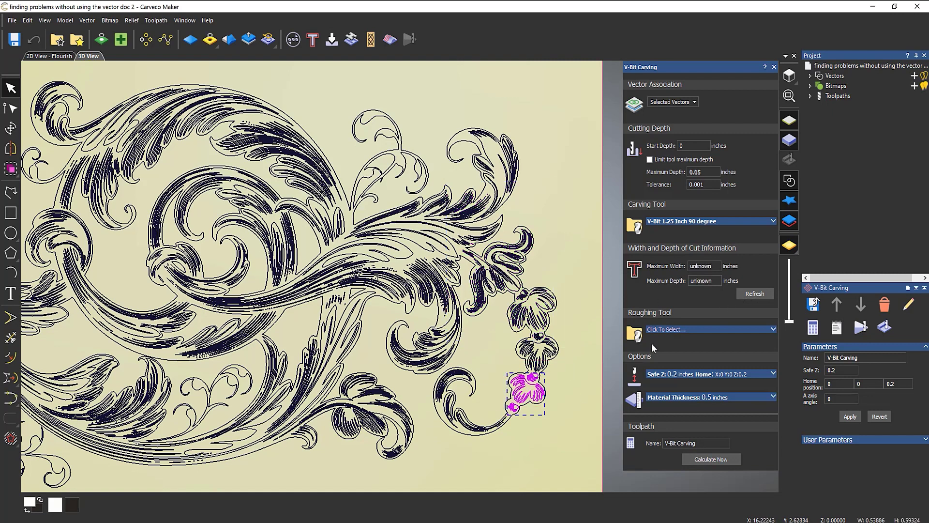
{"action": "left_click", "coordinate": [755, 293]}
{"action": "left_click", "coordinate": [759, 292]}
Step: Examine the lowest blossom's vectors for crossings, exclude the round shape at its top from the selection, and refresh the cut information
{"action": "scroll", "coordinate": [571, 388], "scroll_direction": "up", "scroll_amount": 5}
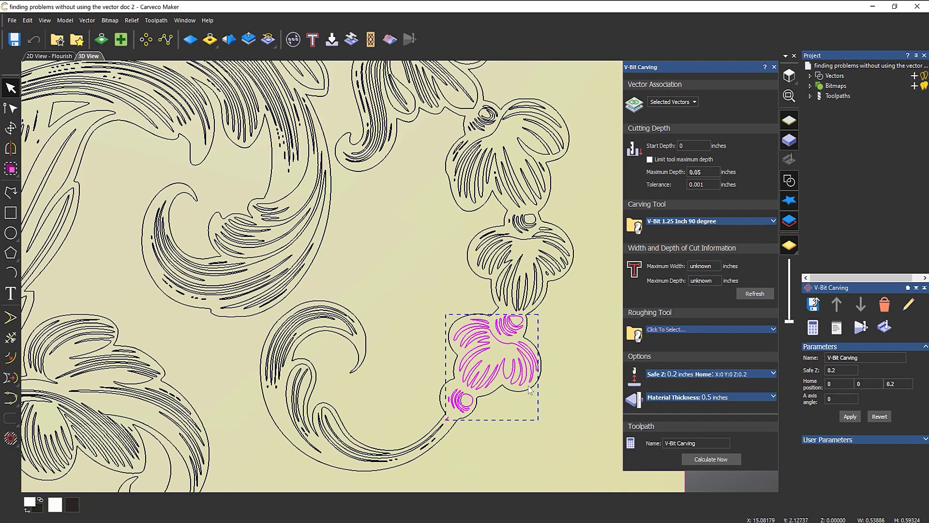
{"action": "scroll", "coordinate": [477, 420], "scroll_direction": "up", "scroll_amount": 1}
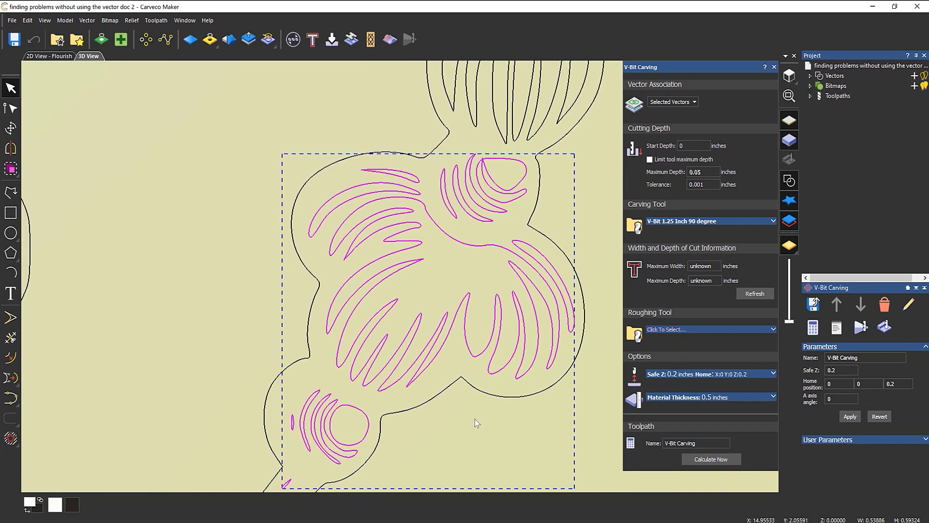
{"action": "scroll", "coordinate": [474, 419], "scroll_direction": "down", "scroll_amount": 1}
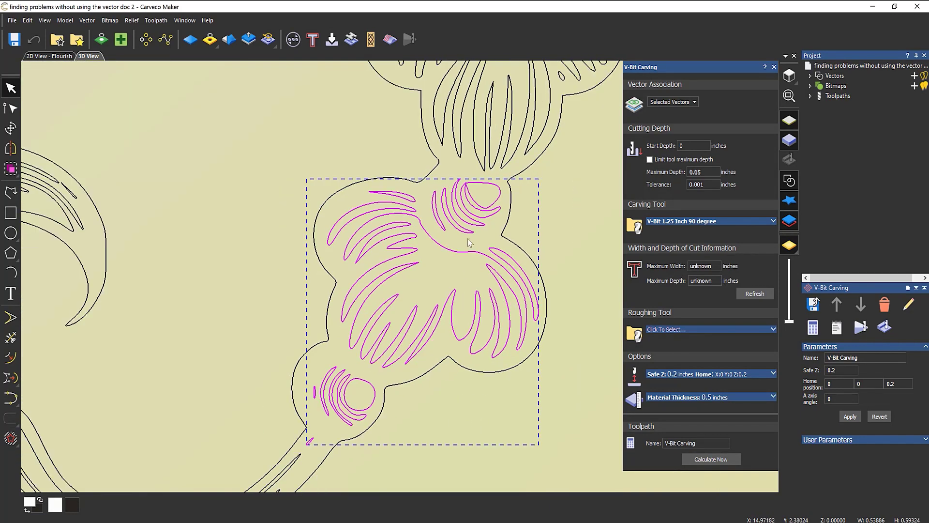
{"action": "scroll", "coordinate": [470, 182], "scroll_direction": "up", "scroll_amount": 4}
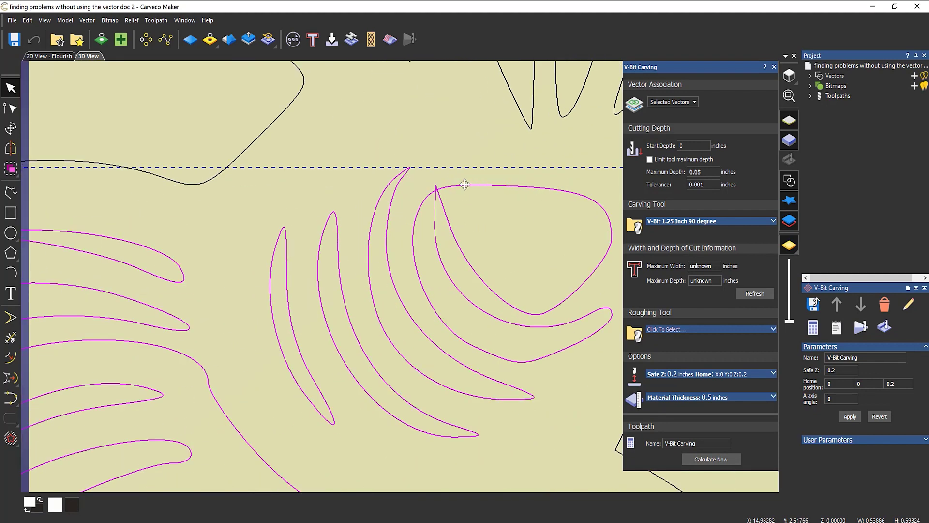
{"action": "scroll", "coordinate": [464, 184], "scroll_direction": "up", "scroll_amount": 2}
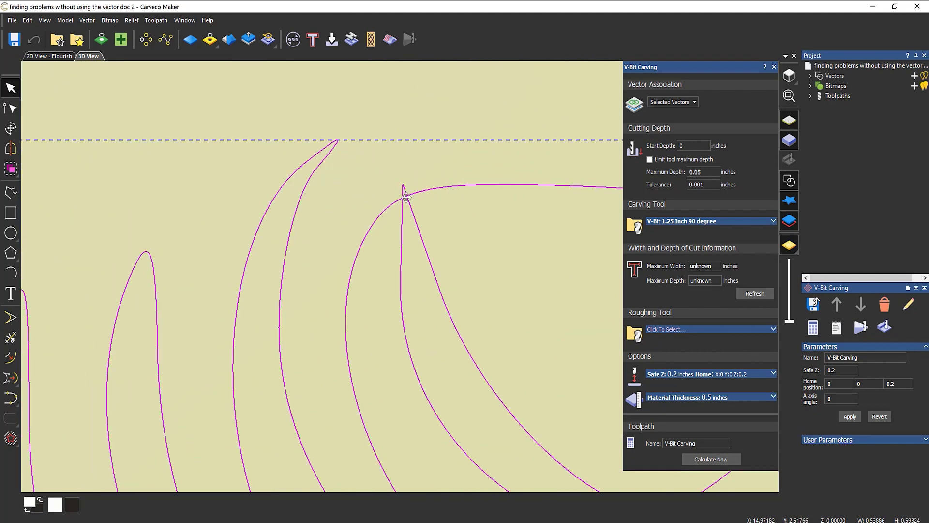
{"action": "scroll", "coordinate": [412, 311], "scroll_direction": "down", "scroll_amount": 5}
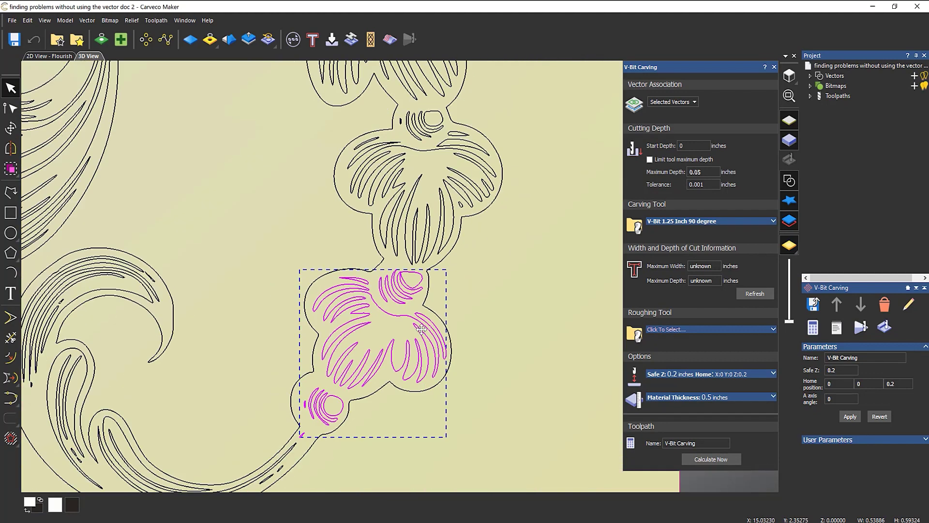
{"action": "scroll", "coordinate": [421, 329], "scroll_direction": "up", "scroll_amount": 1}
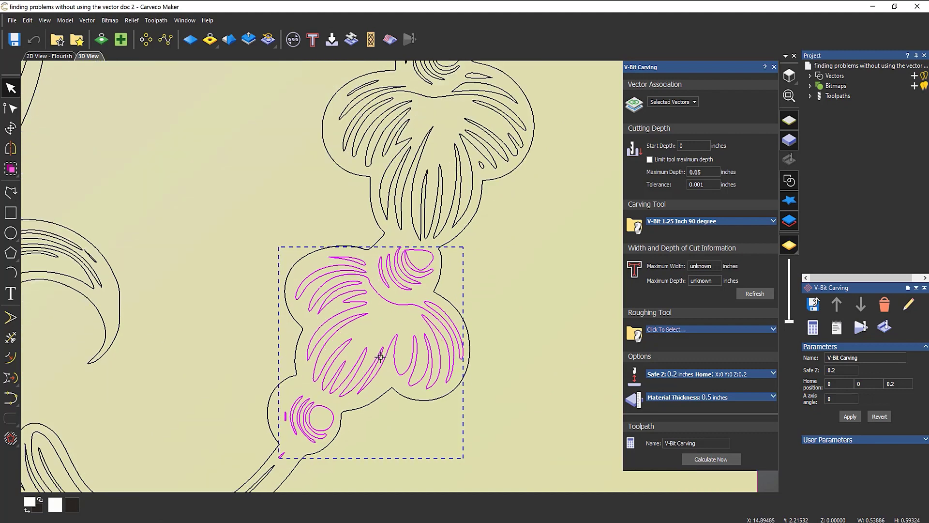
{"action": "left_click", "coordinate": [419, 268], "text": "shift"}
{"action": "left_click", "coordinate": [756, 295]}
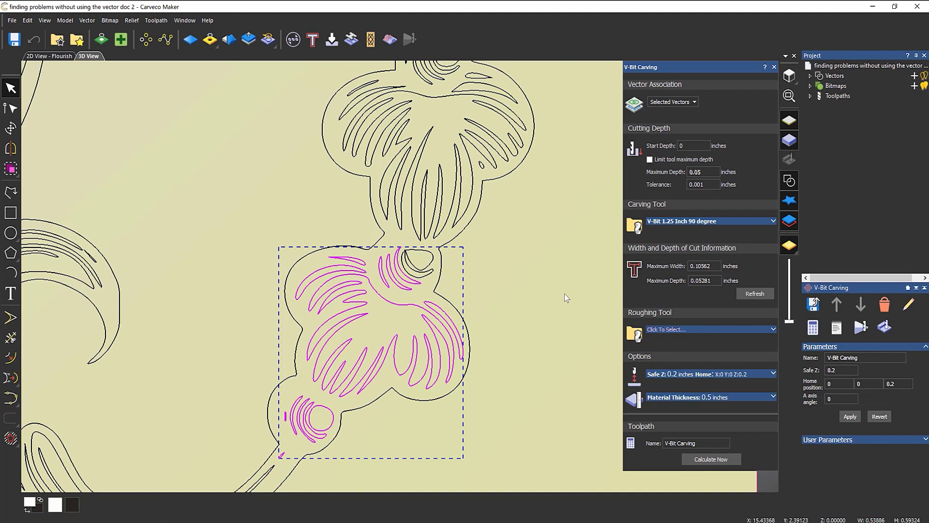
Step: Edit the nodes of the round shape atop the lowest blossom, moving its sharp tip node inside the surrounding curve to remove the overlap
{"action": "left_click", "coordinate": [492, 291]}
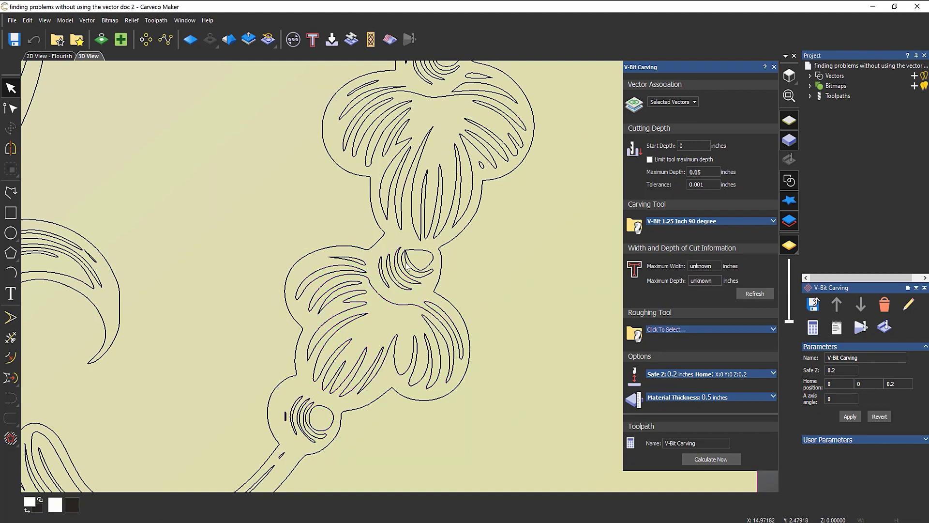
{"action": "left_click", "coordinate": [413, 262]}
{"action": "scroll", "coordinate": [415, 261], "scroll_direction": "up", "scroll_amount": 3}
{"action": "scroll", "coordinate": [413, 259], "scroll_direction": "up", "scroll_amount": 3}
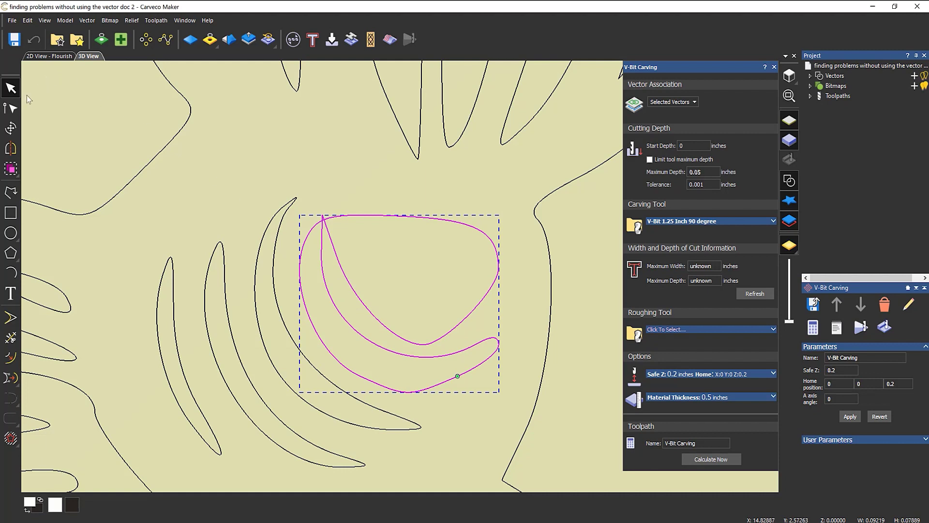
{"action": "left_click", "coordinate": [11, 108]}
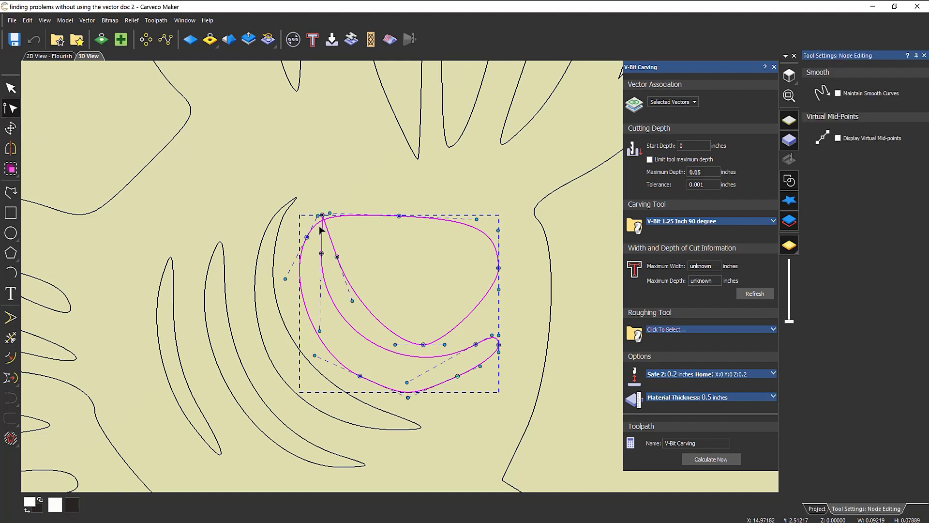
{"action": "left_click_drag", "start_coordinate": [322, 215], "coordinate": [326, 237]}
{"action": "left_click", "coordinate": [377, 253]}
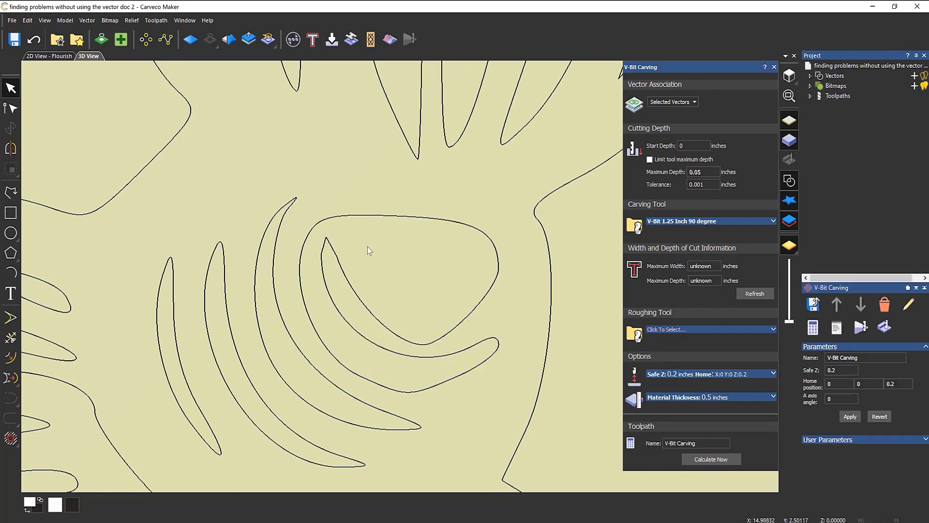
Step: Retest the whole lowest blossom, including the repaired shape, by refreshing the cut information
{"action": "scroll", "coordinate": [363, 247], "scroll_direction": "down", "scroll_amount": 10}
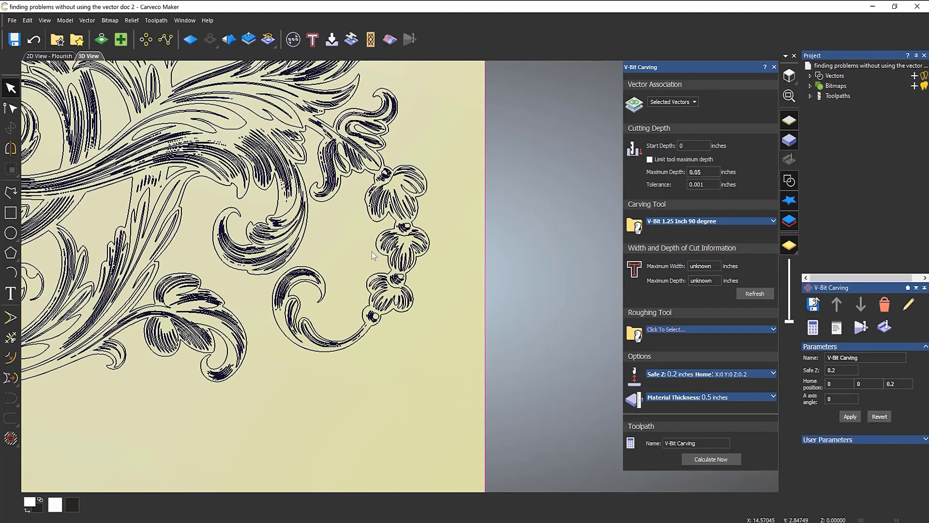
{"action": "scroll", "coordinate": [372, 252], "scroll_direction": "up", "scroll_amount": 5}
{"action": "left_click_drag", "start_coordinate": [331, 254], "coordinate": [509, 388]}
{"action": "left_click", "coordinate": [747, 293]}
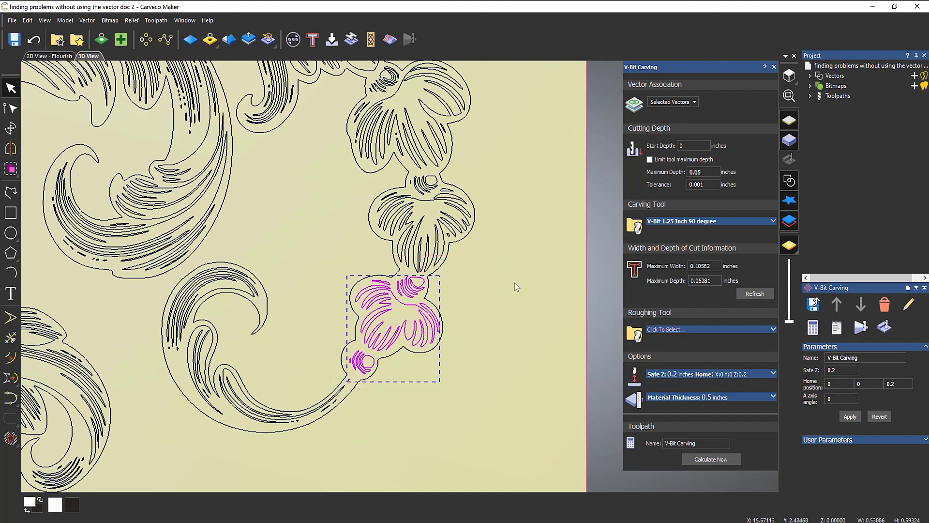
Step: Select all flourish vectors, refresh their cut information, and calculate the V-Bit Carving toolpath
{"action": "scroll", "coordinate": [497, 285], "scroll_direction": "down", "scroll_amount": 8}
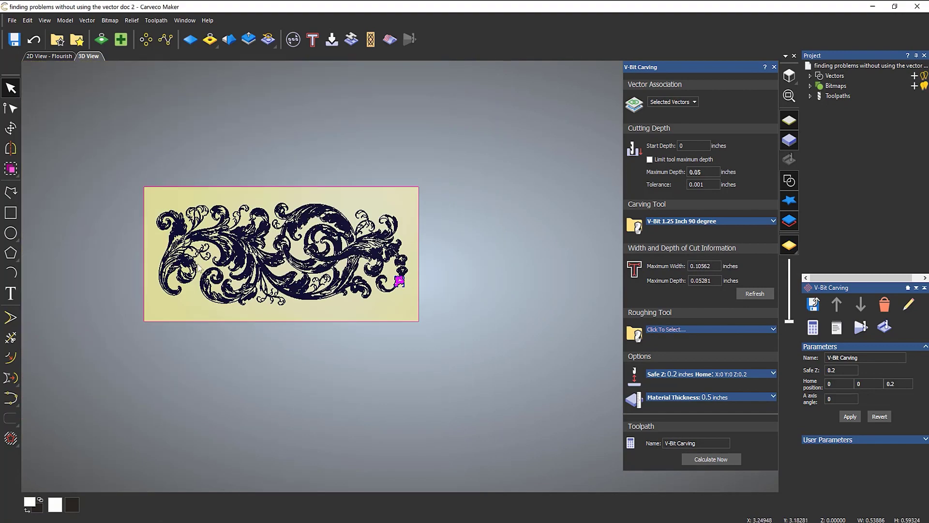
{"action": "scroll", "coordinate": [531, 177], "scroll_direction": "down", "scroll_amount": 1}
{"action": "scroll", "coordinate": [496, 170], "scroll_direction": "up", "scroll_amount": 1}
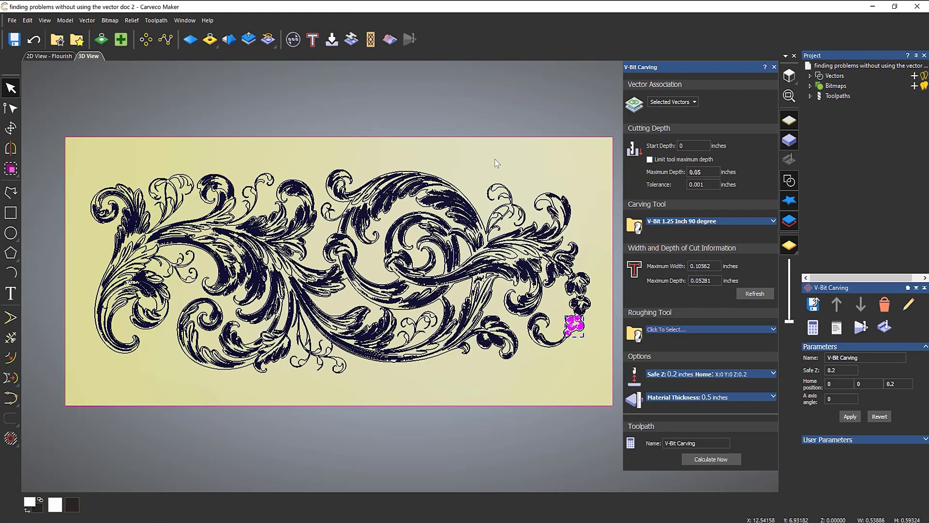
{"action": "left_click", "coordinate": [494, 159]}
{"action": "key", "text": "ctrl+a"}
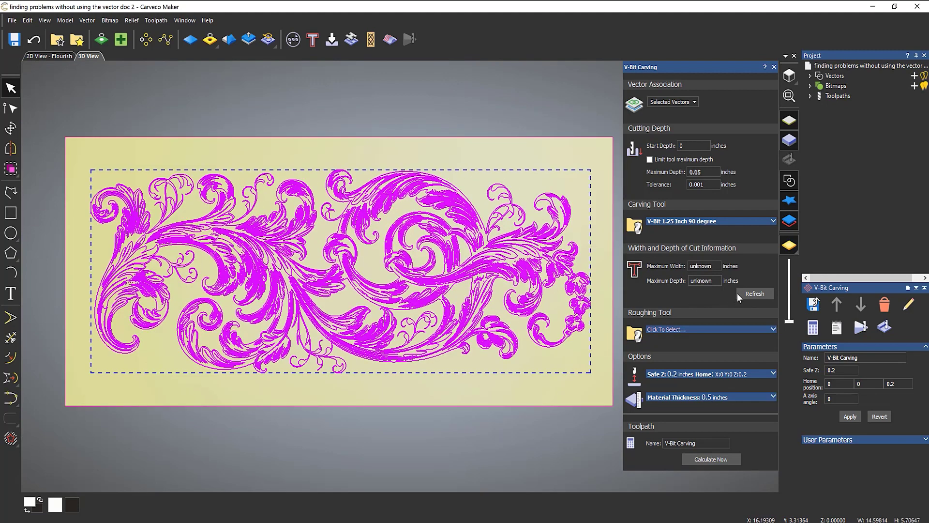
{"action": "left_click", "coordinate": [756, 295]}
{"action": "left_click", "coordinate": [726, 459]}
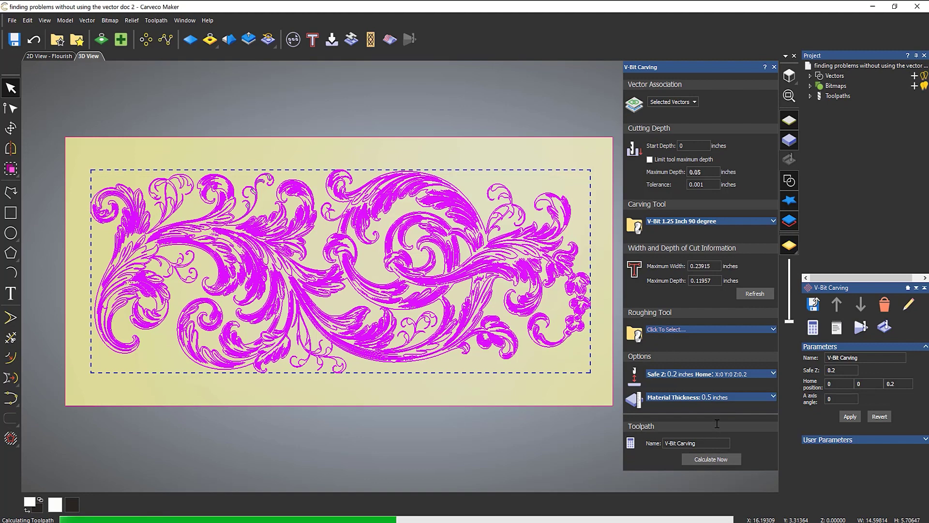
Step: Close the V-Bit Carving settings, simulate all toolpaths, and inspect the carved flourish from an angle
{"action": "left_click", "coordinate": [775, 66]}
{"action": "right_click", "coordinate": [837, 96]}
{"action": "left_click", "coordinate": [851, 191]}
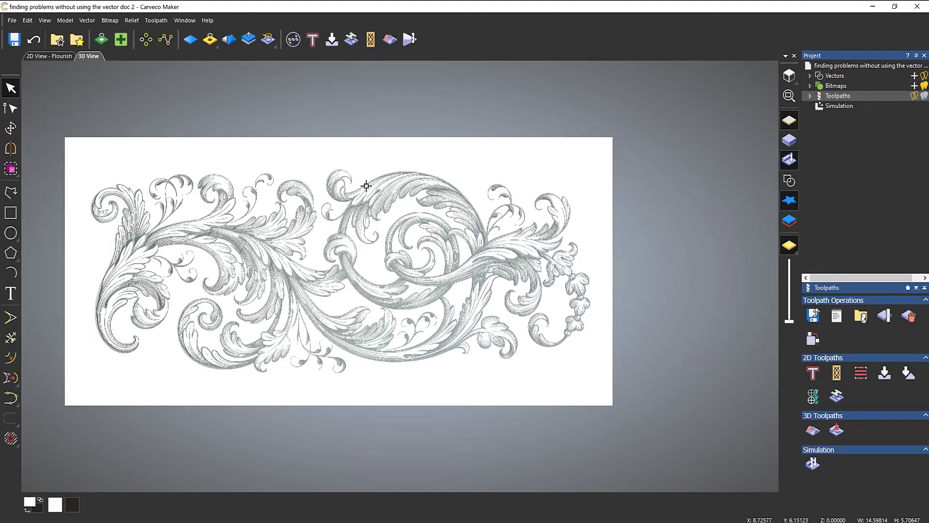
{"action": "scroll", "coordinate": [209, 224], "scroll_direction": "up", "scroll_amount": 4}
{"action": "left_click_drag", "start_coordinate": [616, 310], "coordinate": [544, 340]}
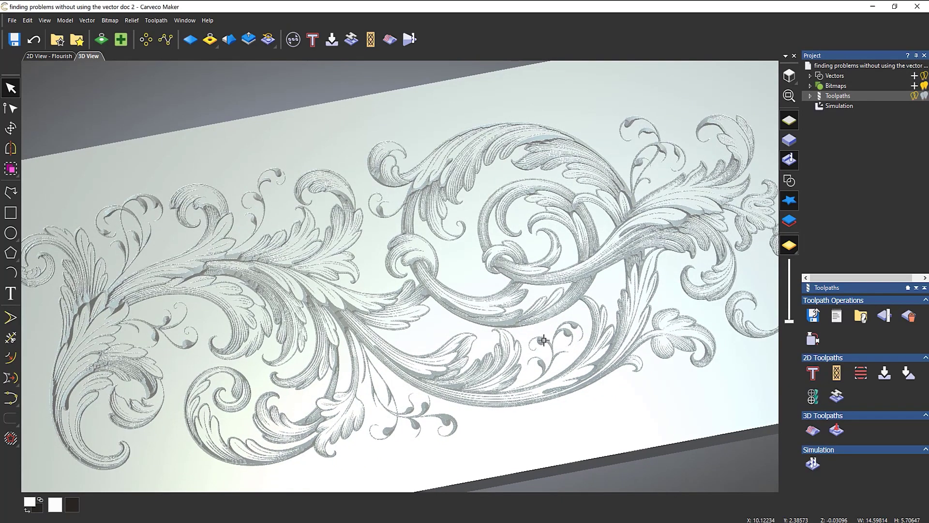